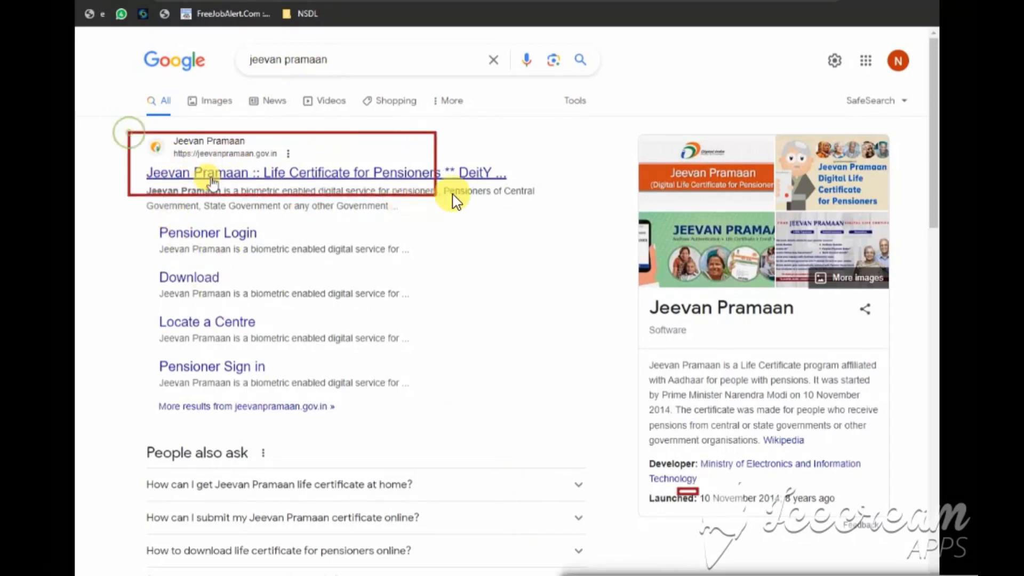
Open the official Jeevan Pramaan website from the search results
{"action": "left_click", "coordinate": [212, 176]}
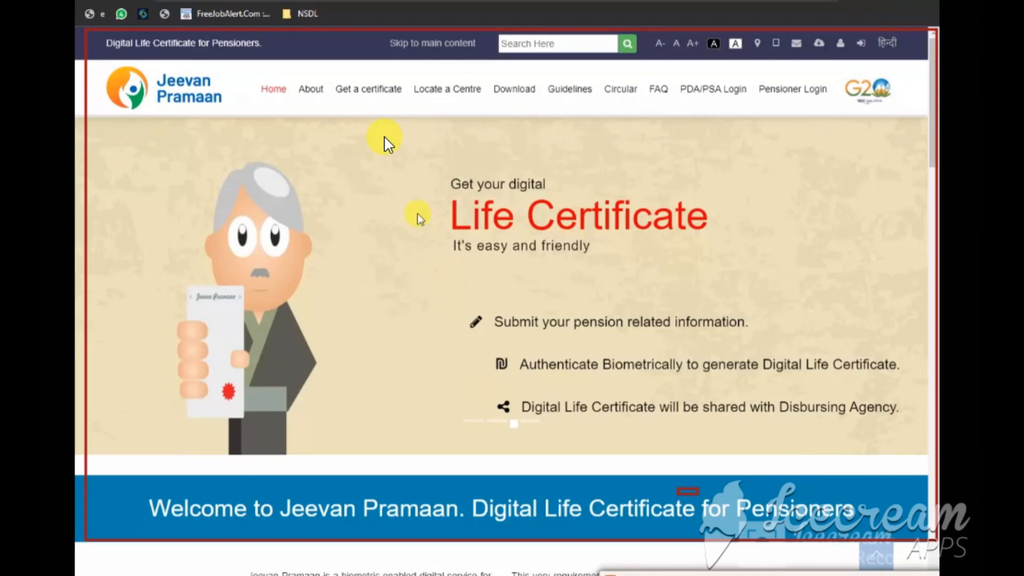
{"action": "left_click_drag", "start_coordinate": [755, 70], "coordinate": [841, 121]}
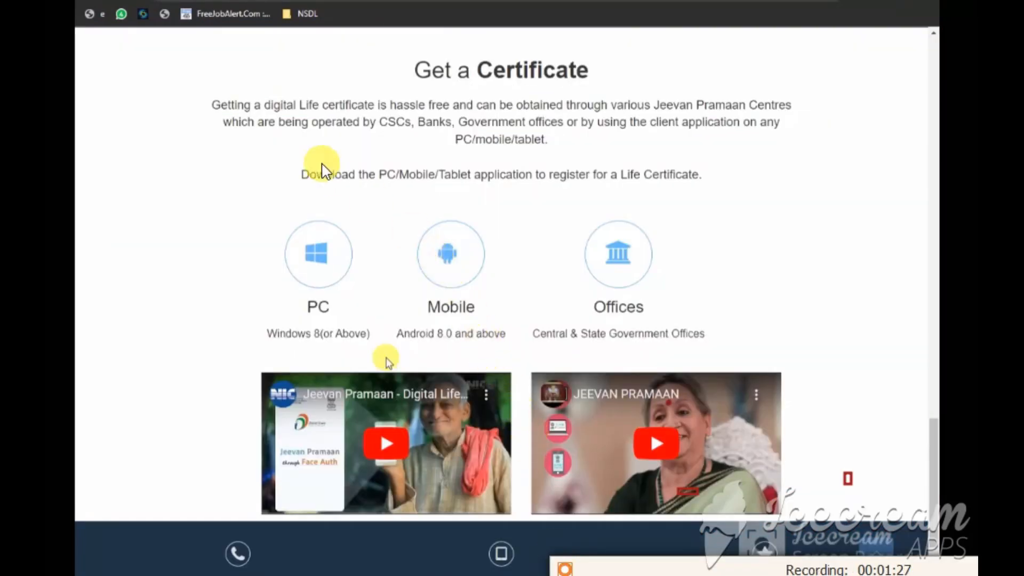
Open the application download page for the PC client from the Get a Certificate section
{"action": "mouse_move", "coordinate": [234, 182]}
{"action": "left_mouse_down"}
{"action": "mouse_move", "coordinate": [532, 357]}
{"action": "mouse_move", "coordinate": [569, 358]}
{"action": "left_mouse_up"}
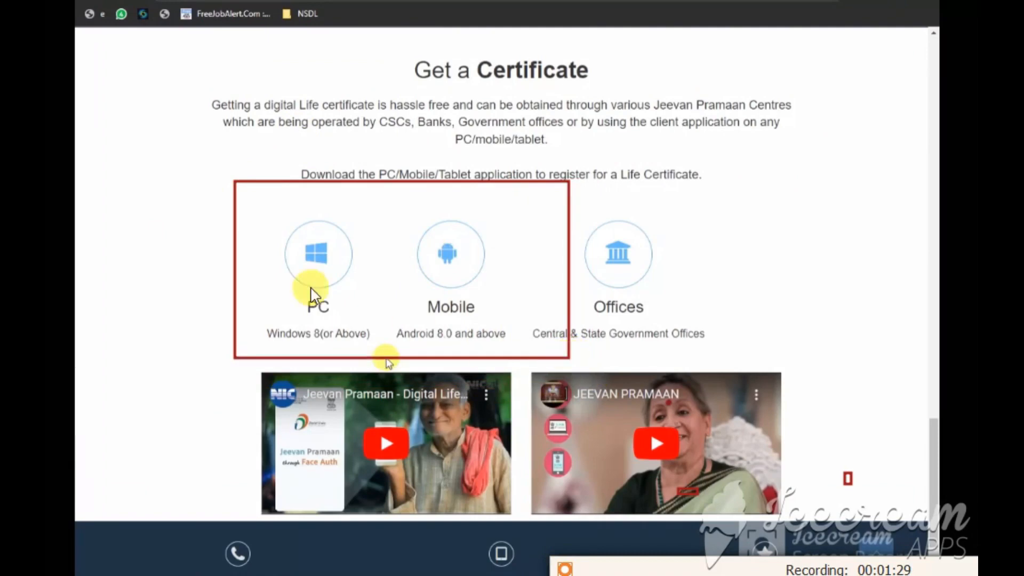
{"action": "mouse_move", "coordinate": [261, 206]}
{"action": "left_mouse_down"}
{"action": "mouse_move", "coordinate": [354, 343]}
{"action": "mouse_move", "coordinate": [380, 350]}
{"action": "left_mouse_up"}
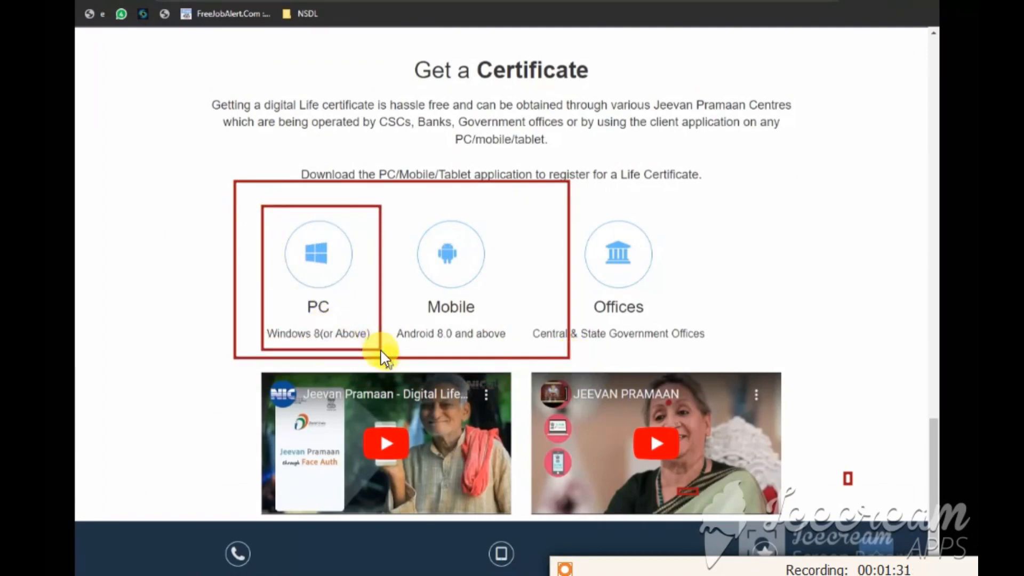
{"action": "mouse_move", "coordinate": [405, 208]}
{"action": "left_mouse_down"}
{"action": "mouse_move", "coordinate": [502, 356]}
{"action": "mouse_move", "coordinate": [522, 351]}
{"action": "left_mouse_up"}
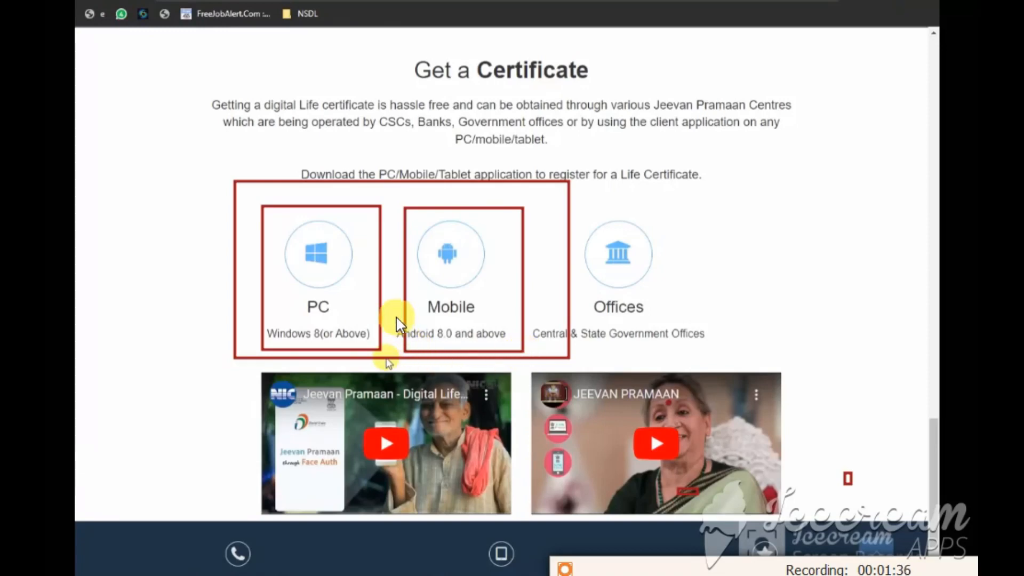
{"action": "left_click_drag", "start_coordinate": [396, 318], "coordinate": [511, 353]}
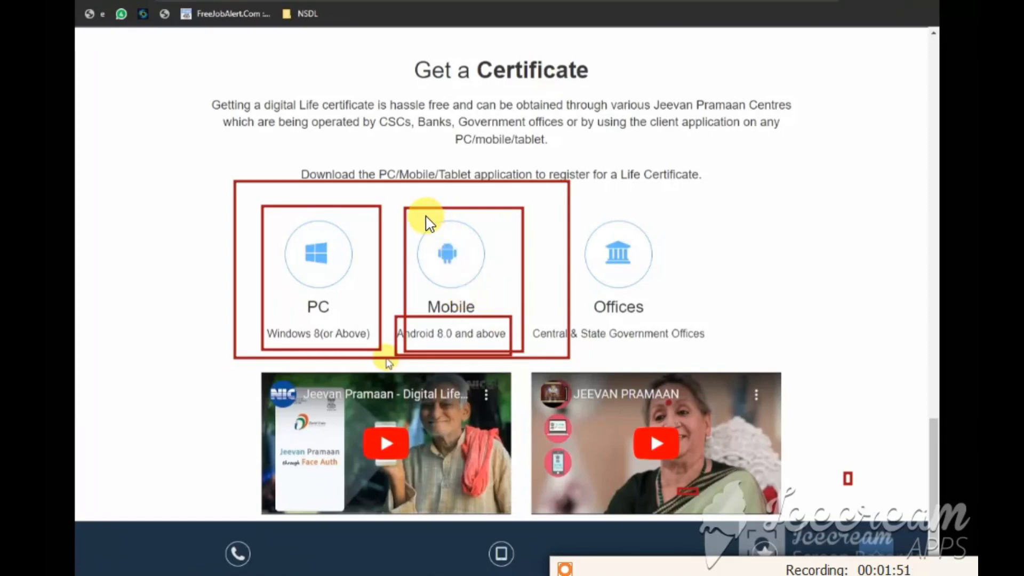
{"action": "mouse_move", "coordinate": [395, 200]}
{"action": "left_mouse_down"}
{"action": "mouse_move", "coordinate": [441, 285]}
{"action": "mouse_move", "coordinate": [515, 353]}
{"action": "mouse_move", "coordinate": [531, 352]}
{"action": "left_mouse_up"}
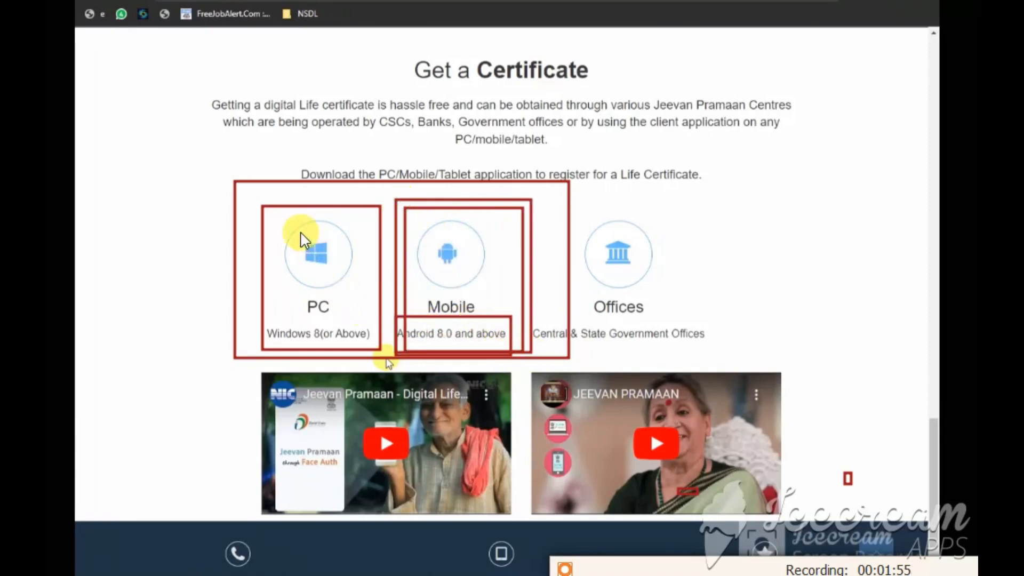
{"action": "mouse_move", "coordinate": [259, 200]}
{"action": "left_mouse_down"}
{"action": "mouse_move", "coordinate": [301, 325]}
{"action": "mouse_move", "coordinate": [379, 357]}
{"action": "left_mouse_up"}
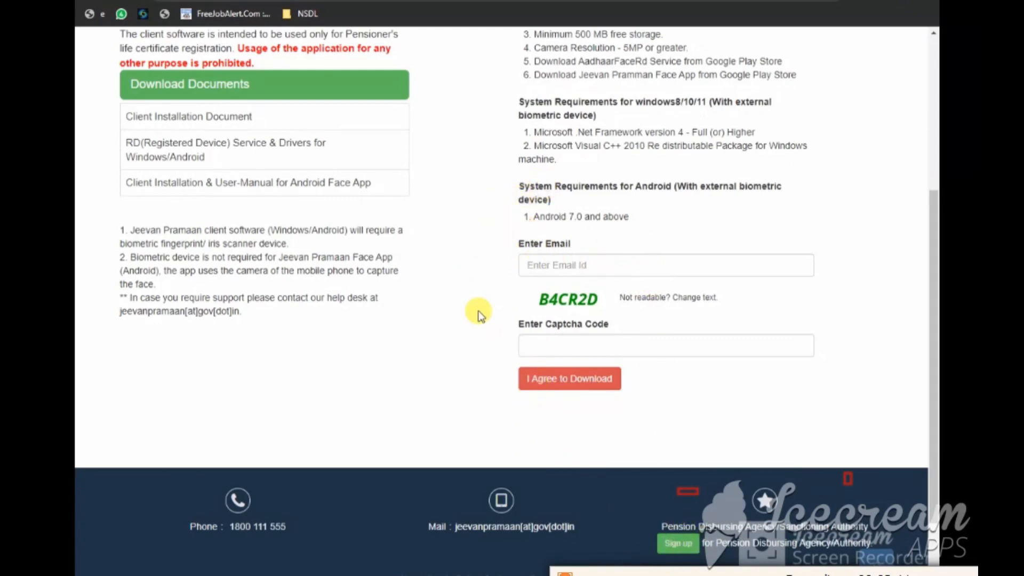
Fill in the email address and captcha code, and agree to download to request the OTP
{"action": "mouse_move", "coordinate": [508, 247]}
{"action": "left_mouse_down"}
{"action": "mouse_move", "coordinate": [668, 288]}
{"action": "mouse_move", "coordinate": [823, 278]}
{"action": "left_mouse_up"}
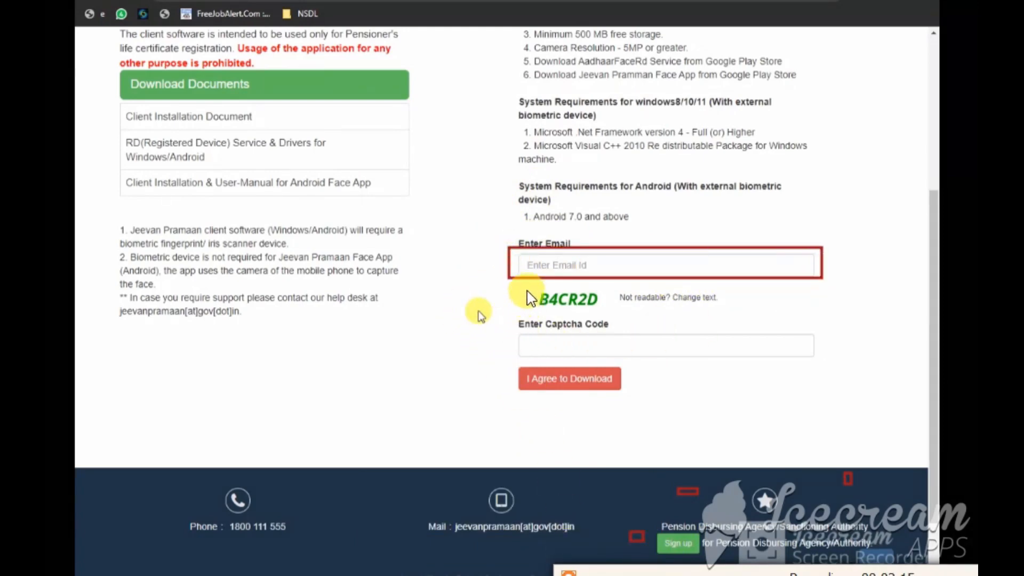
{"action": "left_click_drag", "start_coordinate": [526, 290], "coordinate": [627, 314]}
{"action": "left_click_drag", "start_coordinate": [526, 337], "coordinate": [679, 357]}
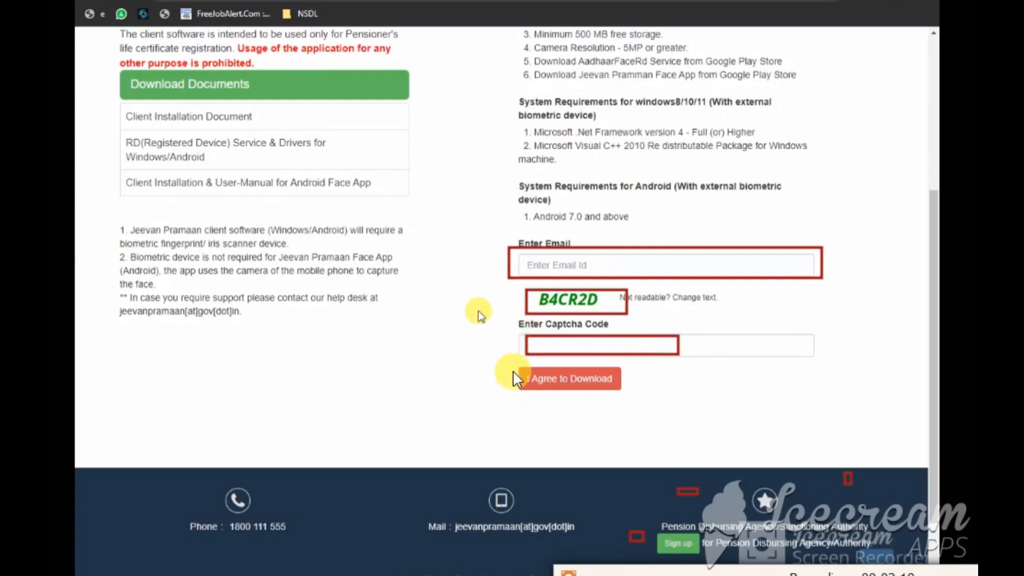
{"action": "left_click_drag", "start_coordinate": [515, 358], "coordinate": [624, 403]}
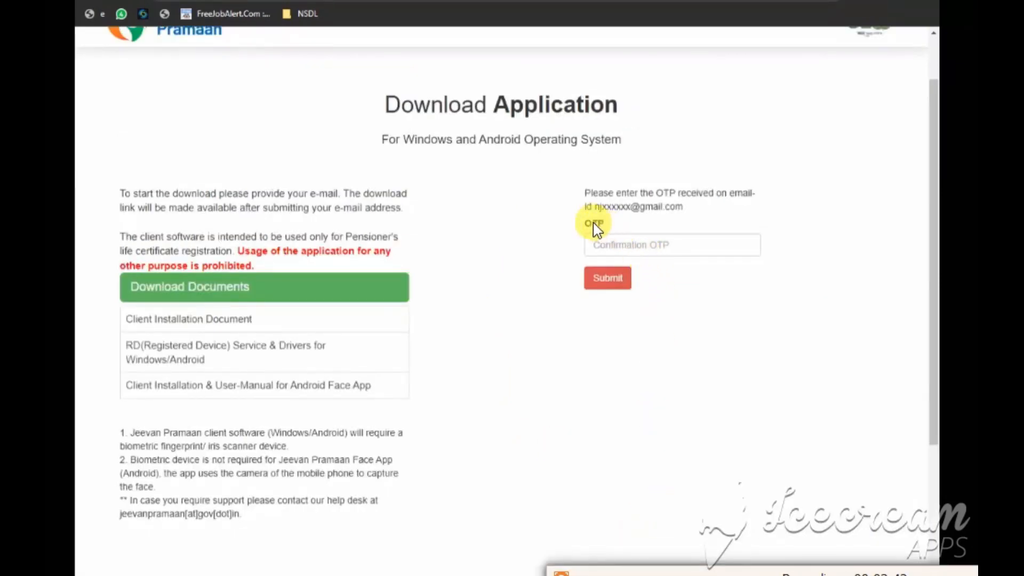
Get the one-time password from the JeevanPramaan email in Gmail and submit it in the Confirmation OTP field
{"action": "mouse_move", "coordinate": [578, 228]}
{"action": "left_mouse_down"}
{"action": "mouse_move", "coordinate": [784, 260]}
{"action": "mouse_move", "coordinate": [769, 261]}
{"action": "left_mouse_up"}
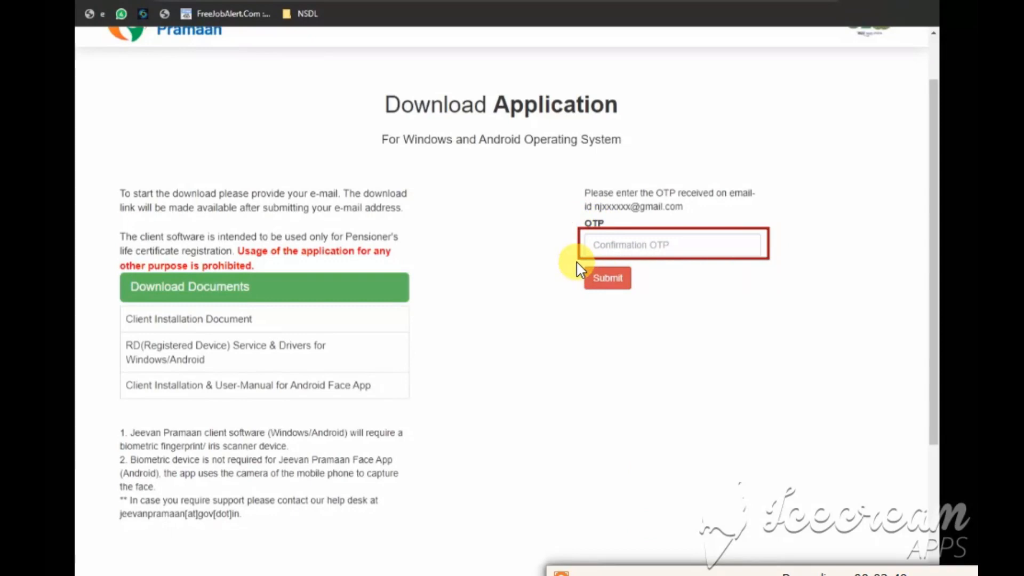
{"action": "left_click_drag", "start_coordinate": [577, 262], "coordinate": [642, 295]}
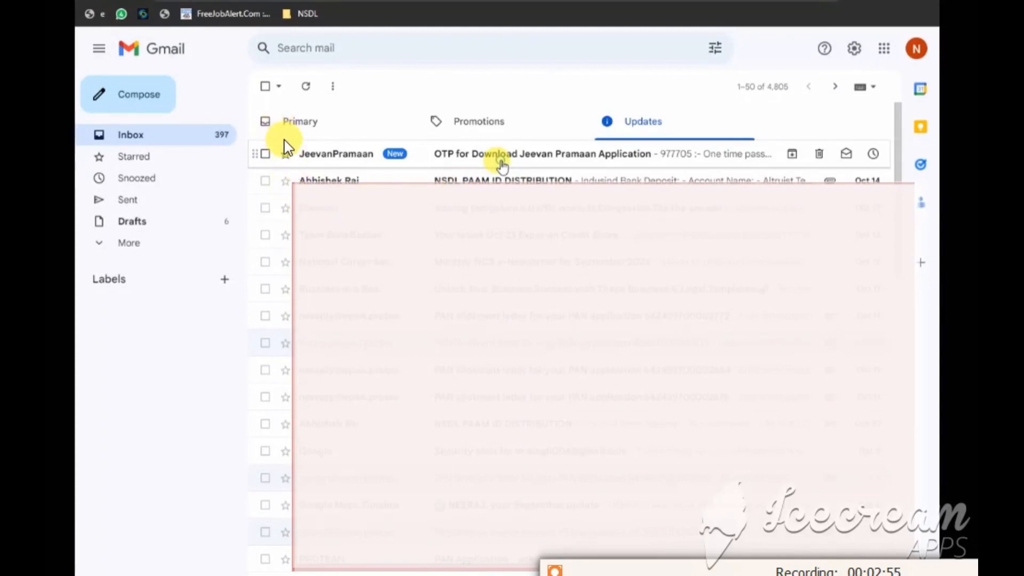
{"action": "mouse_move", "coordinate": [284, 136]}
{"action": "left_mouse_down"}
{"action": "mouse_move", "coordinate": [386, 177]}
{"action": "mouse_move", "coordinate": [629, 174]}
{"action": "left_mouse_up"}
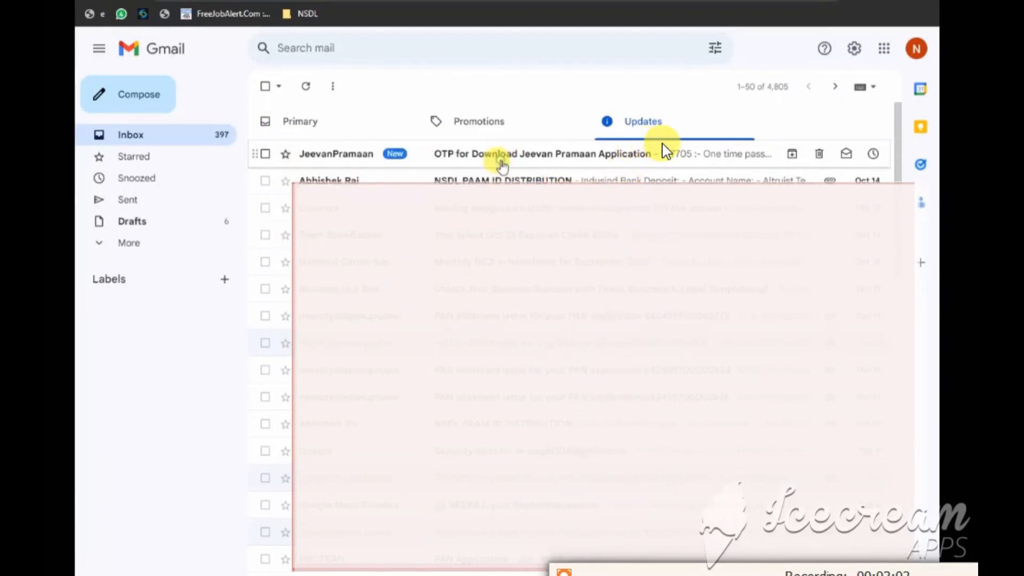
{"action": "mouse_move", "coordinate": [662, 142]}
{"action": "left_mouse_down"}
{"action": "mouse_move", "coordinate": [687, 170]}
{"action": "mouse_move", "coordinate": [702, 168]}
{"action": "left_mouse_up"}
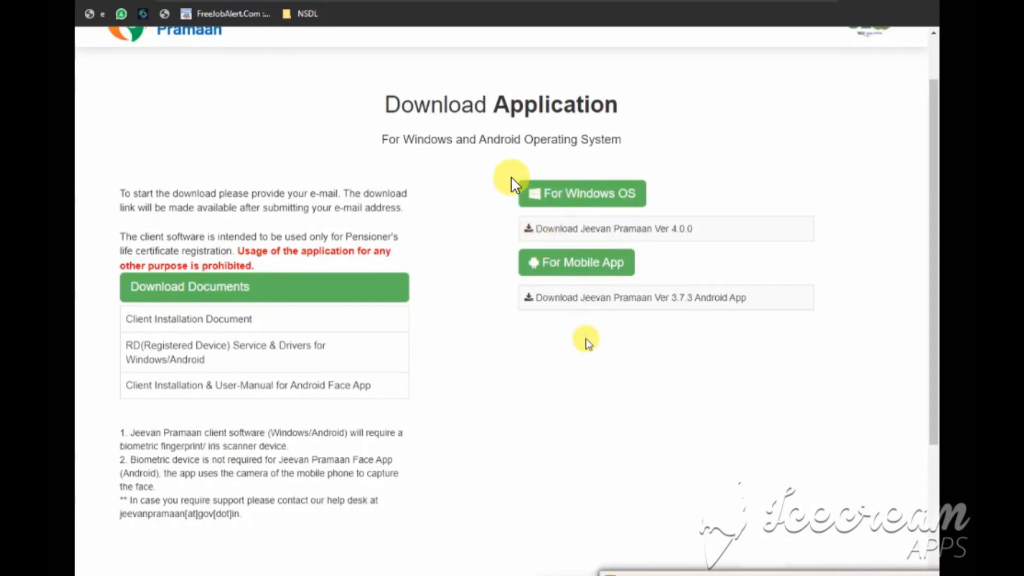
Request the Windows download of Jeevan Pramaan Ver 4.0.0 and acknowledge the site's notice
{"action": "left_click_drag", "start_coordinate": [511, 179], "coordinate": [729, 236]}
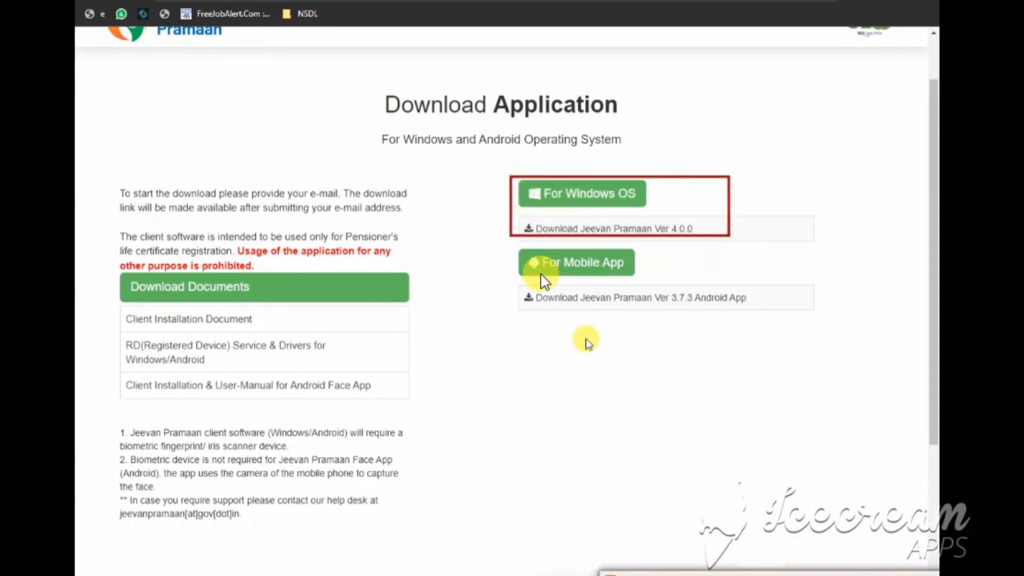
{"action": "left_click_drag", "start_coordinate": [509, 251], "coordinate": [758, 319]}
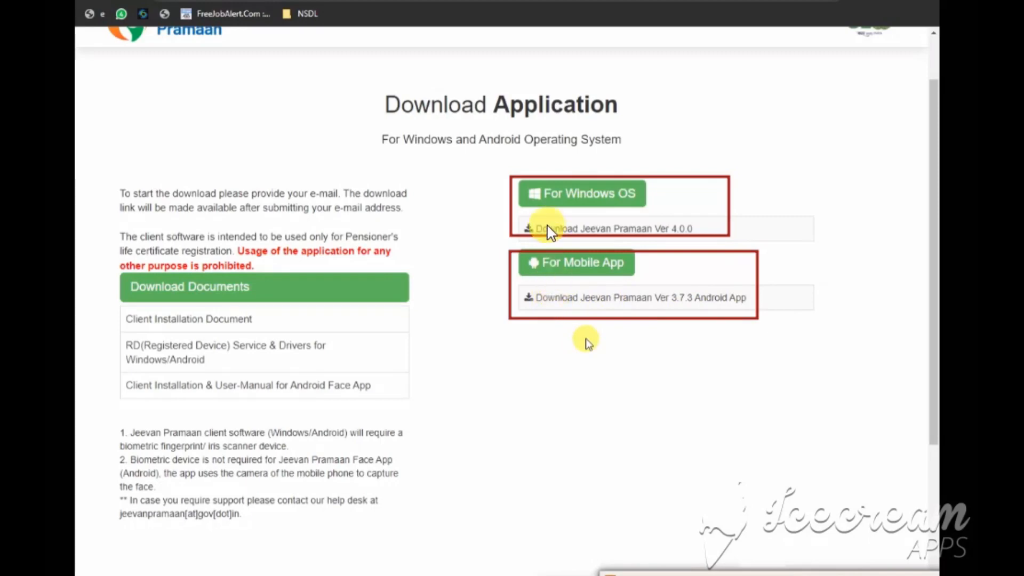
{"action": "mouse_move", "coordinate": [525, 220]}
{"action": "left_mouse_down"}
{"action": "mouse_move", "coordinate": [731, 251]}
{"action": "mouse_move", "coordinate": [742, 241]}
{"action": "left_mouse_up"}
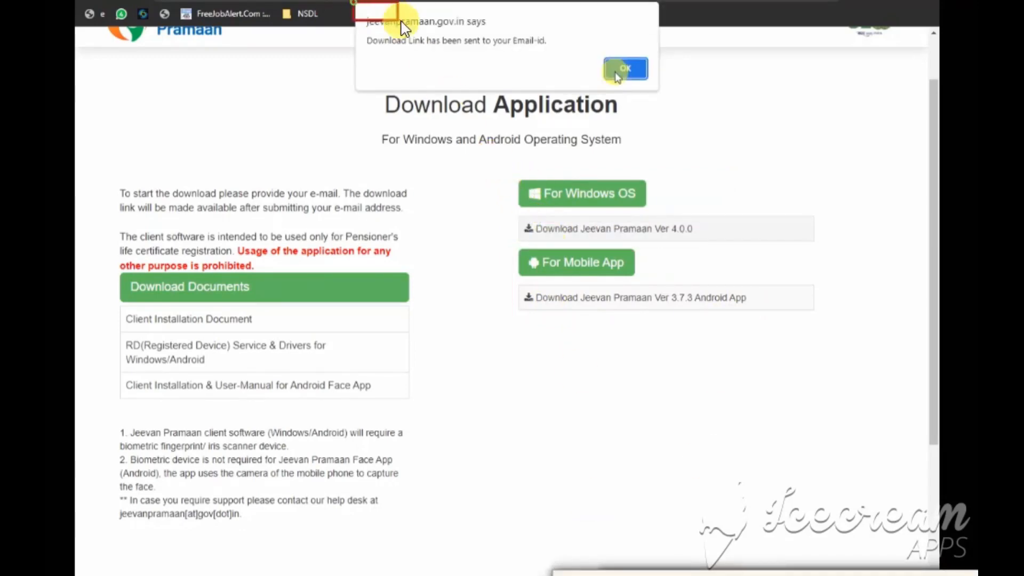
{"action": "mouse_move", "coordinate": [353, 3]}
{"action": "left_mouse_down"}
{"action": "mouse_move", "coordinate": [606, 90]}
{"action": "mouse_move", "coordinate": [660, 90]}
{"action": "left_mouse_up"}
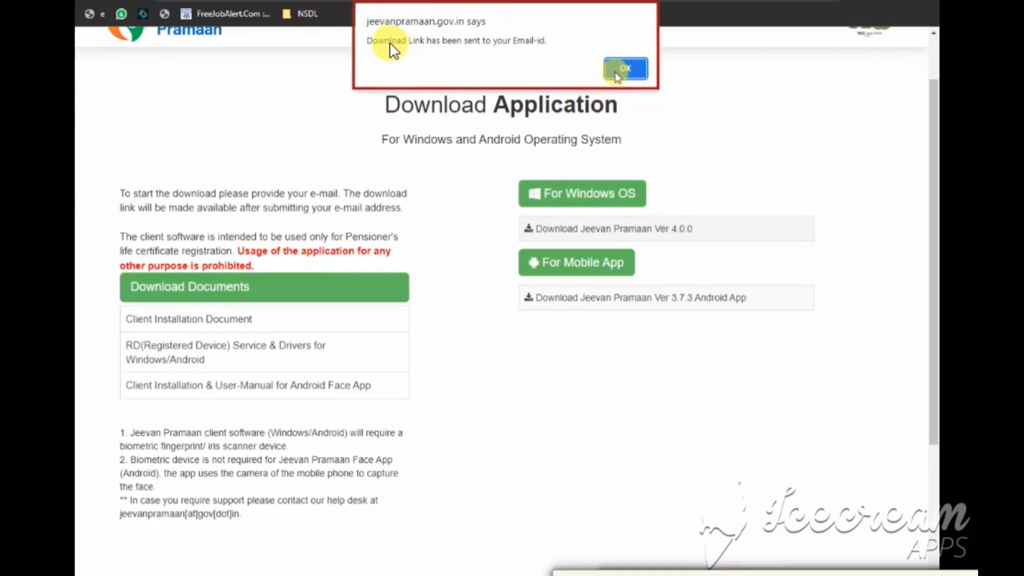
{"action": "mouse_move", "coordinate": [364, 30]}
{"action": "left_mouse_down"}
{"action": "mouse_move", "coordinate": [411, 53]}
{"action": "mouse_move", "coordinate": [556, 55]}
{"action": "left_mouse_up"}
{"action": "left_click_drag", "start_coordinate": [510, 30], "coordinate": [655, 87]}
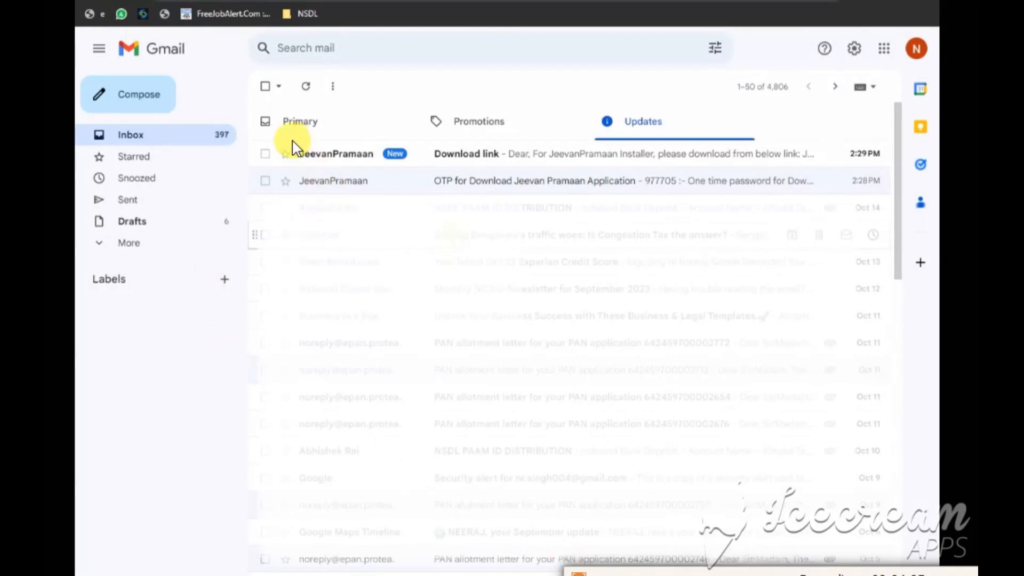
Open JeevanPramaan's "Download link" email in Gmail and download the installer archive from its link
{"action": "mouse_move", "coordinate": [292, 140]}
{"action": "left_mouse_down"}
{"action": "mouse_move", "coordinate": [465, 175]}
{"action": "mouse_move", "coordinate": [820, 168]}
{"action": "left_mouse_up"}
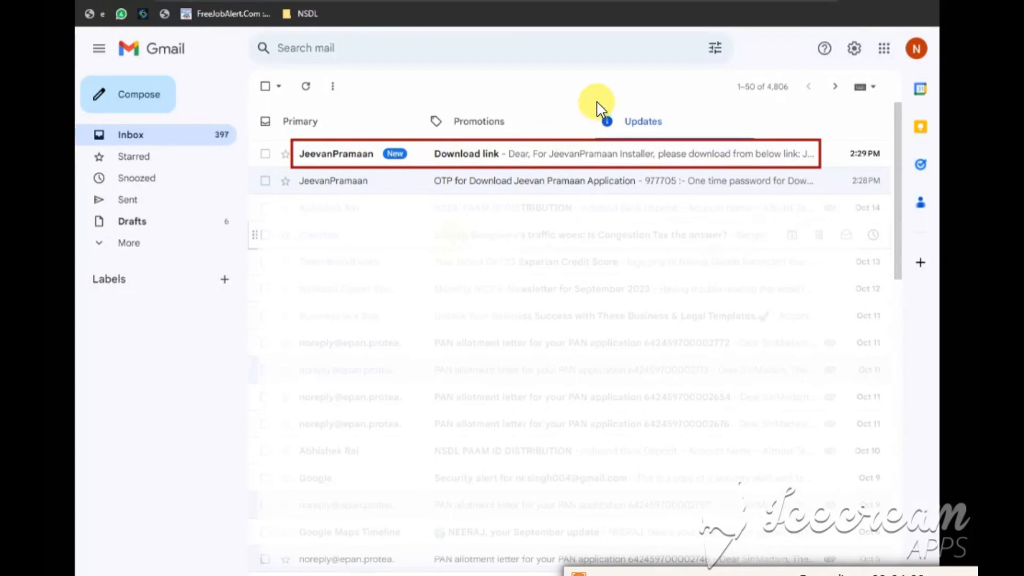
{"action": "left_click_drag", "start_coordinate": [596, 102], "coordinate": [715, 135]}
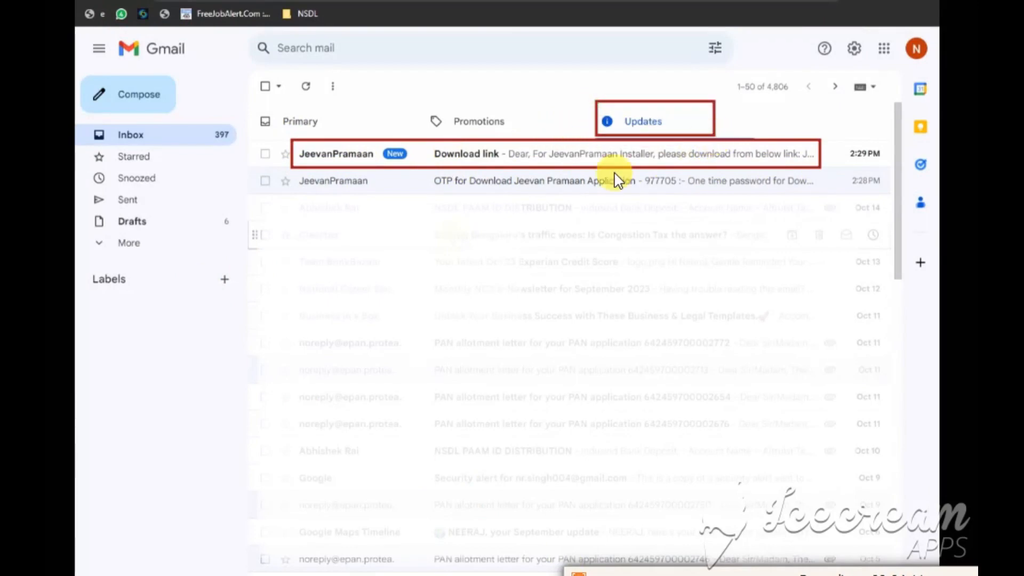
{"action": "mouse_move", "coordinate": [425, 144]}
{"action": "left_mouse_down"}
{"action": "mouse_move", "coordinate": [428, 164]}
{"action": "mouse_move", "coordinate": [550, 162]}
{"action": "left_mouse_up"}
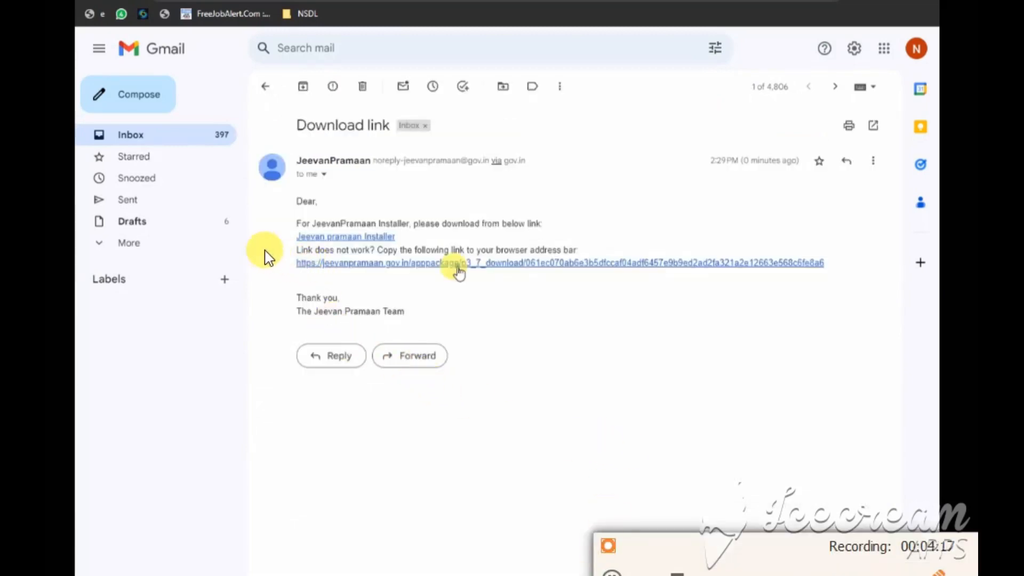
{"action": "mouse_move", "coordinate": [282, 250]}
{"action": "left_mouse_down"}
{"action": "mouse_move", "coordinate": [304, 265]}
{"action": "mouse_move", "coordinate": [669, 292]}
{"action": "mouse_move", "coordinate": [860, 281]}
{"action": "left_mouse_up"}
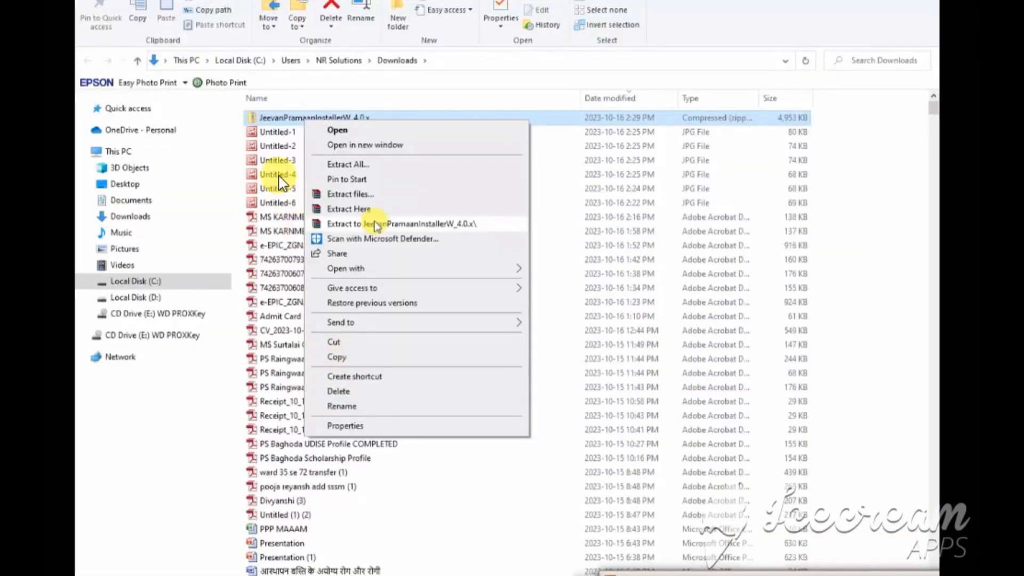
Extract the JeevanPramaanInstallerW_4.0.x archive into a folder of the same name in Downloads
{"action": "left_click_drag", "start_coordinate": [243, 108], "coordinate": [387, 127]}
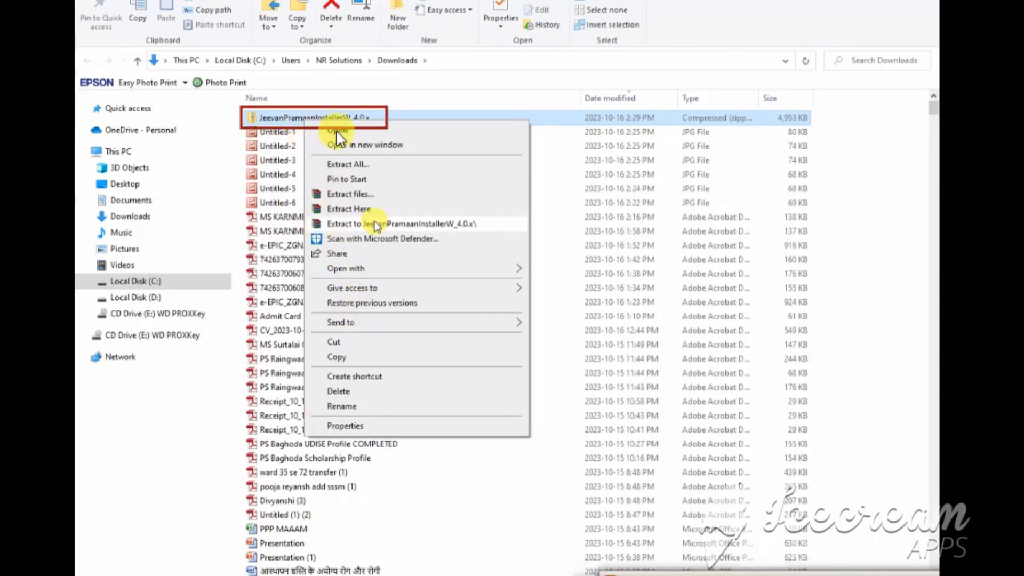
{"action": "left_click_drag", "start_coordinate": [315, 216], "coordinate": [487, 236]}
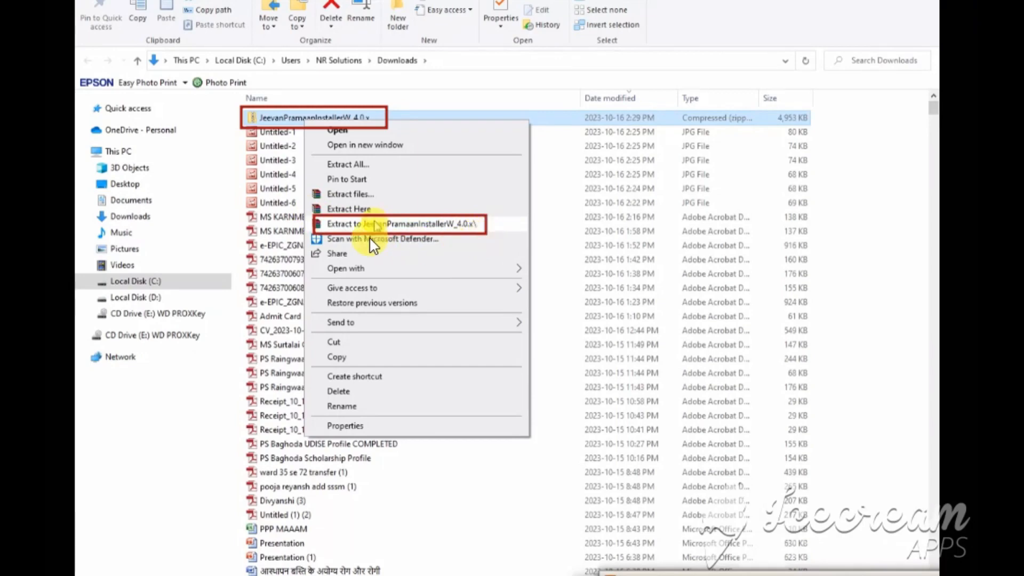
{"action": "mouse_move", "coordinate": [363, 217]}
{"action": "left_mouse_down"}
{"action": "mouse_move", "coordinate": [418, 234]}
{"action": "mouse_move", "coordinate": [484, 236]}
{"action": "left_mouse_up"}
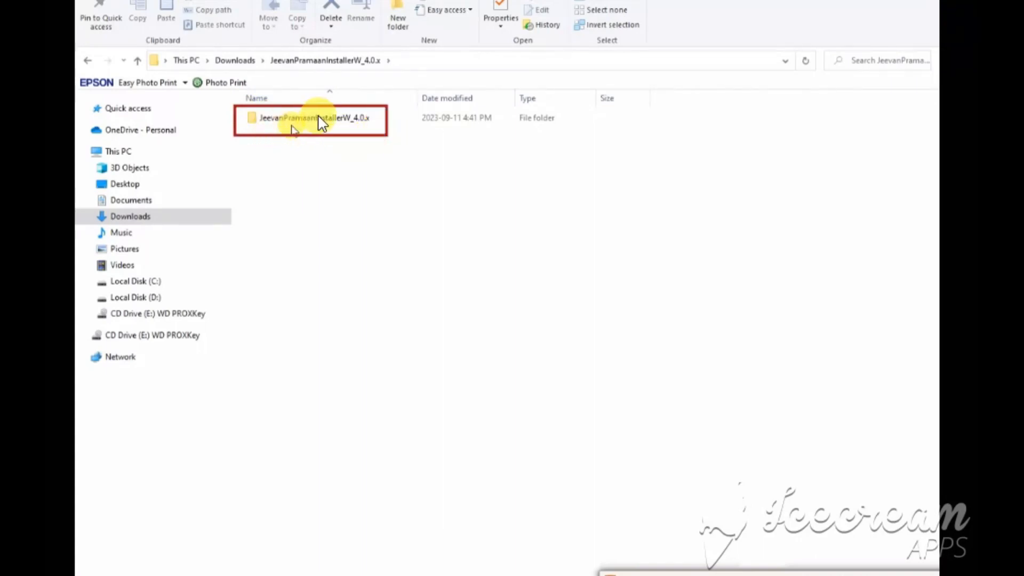
Open the inner JeevanPramaanInstallerW_4.0.x folder and run JeevanPramaanInstaller_4.0.0_Live
{"action": "double_click", "coordinate": [292, 129]}
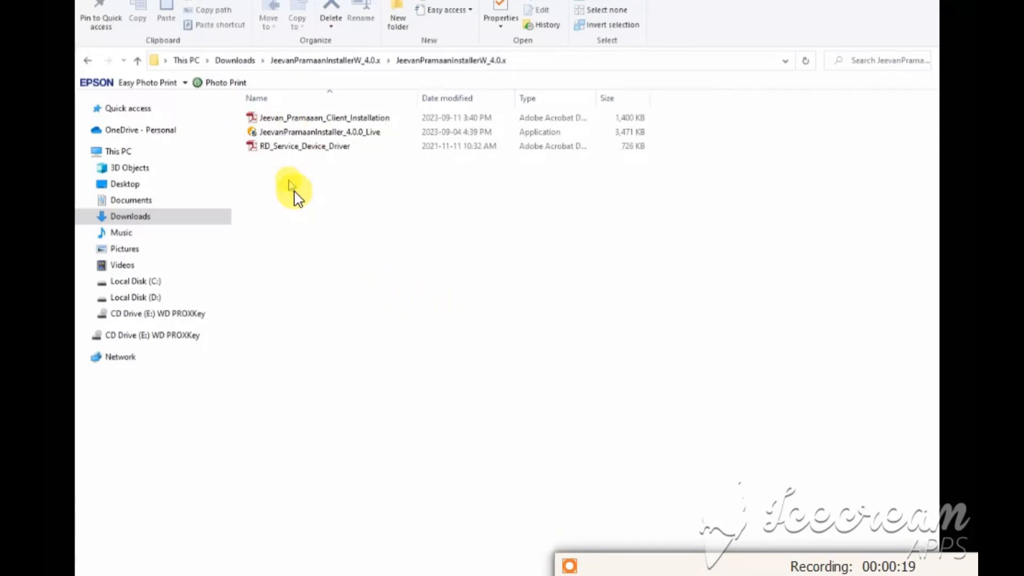
{"action": "mouse_move", "coordinate": [239, 126]}
{"action": "left_mouse_down"}
{"action": "mouse_move", "coordinate": [407, 138]}
{"action": "mouse_move", "coordinate": [419, 155]}
{"action": "mouse_move", "coordinate": [425, 142]}
{"action": "left_mouse_up"}
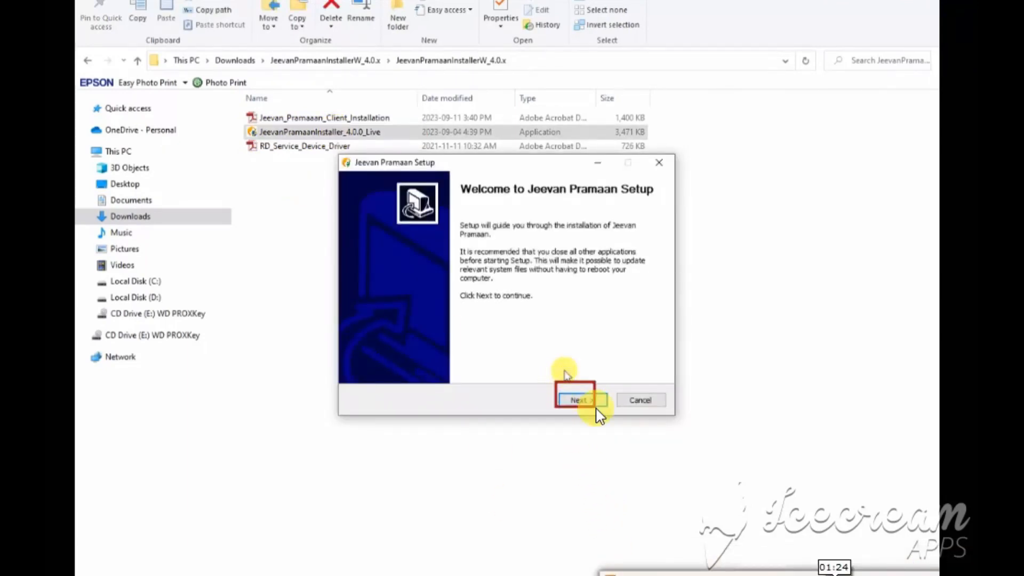
Install Jeevan Pramaan without the Morpho device component, keeping the default destination and Start Menu folders, and launch it on finishing
{"action": "left_click", "coordinate": [580, 400]}
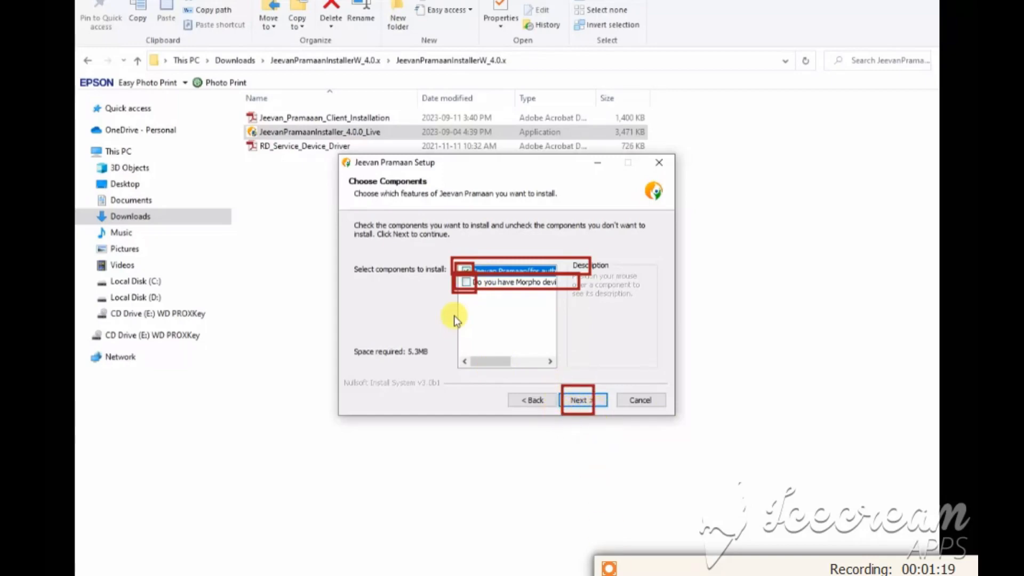
{"action": "left_click", "coordinate": [577, 400]}
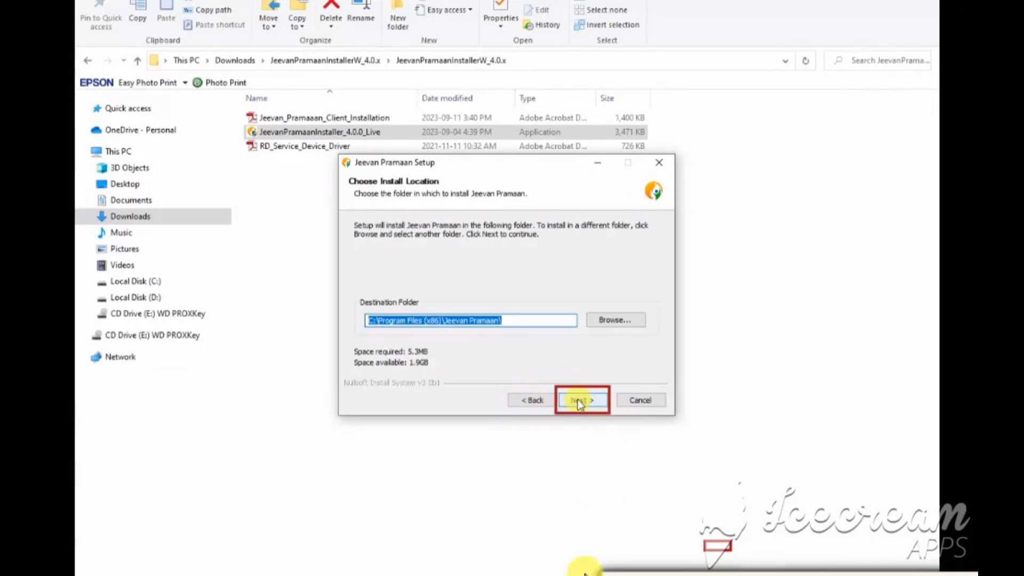
{"action": "left_click", "coordinate": [579, 401]}
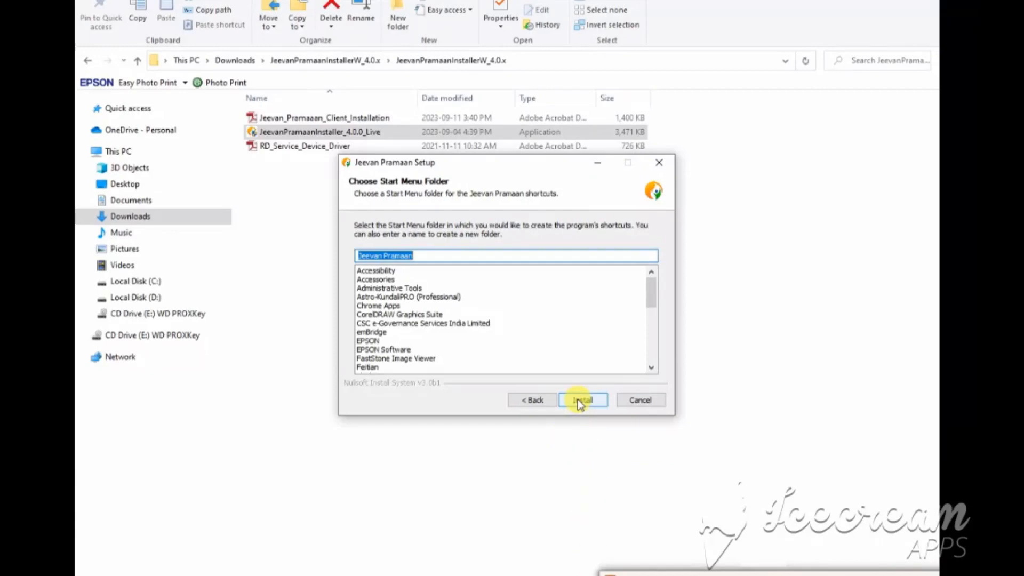
{"action": "left_click", "coordinate": [578, 401]}
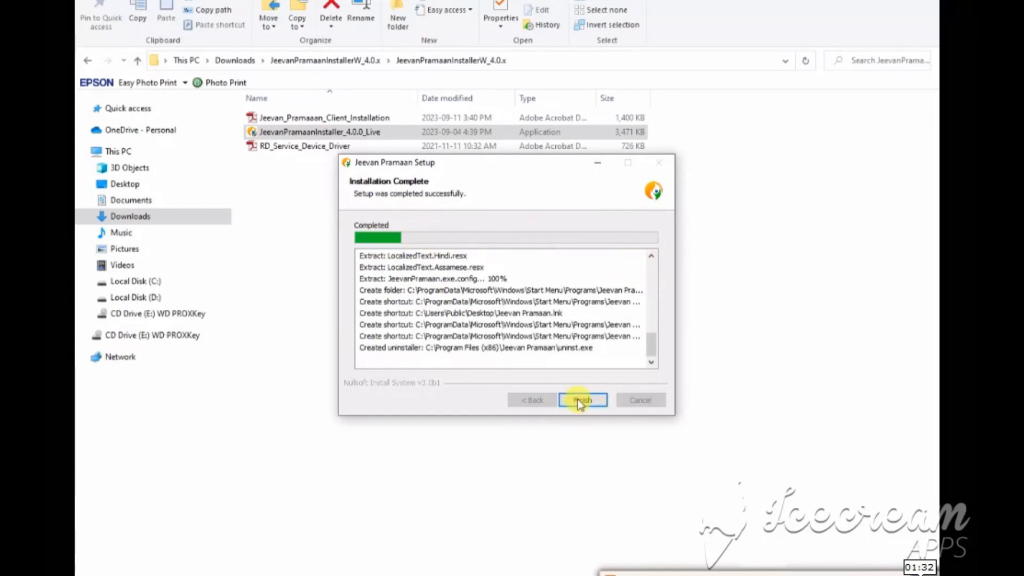
{"action": "left_click", "coordinate": [578, 399]}
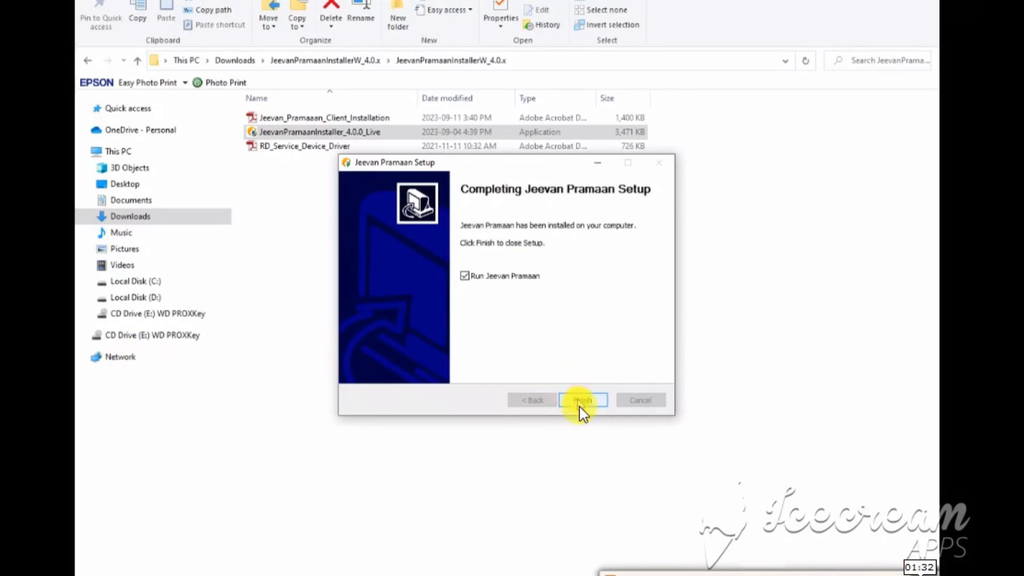
{"action": "left_click", "coordinate": [580, 400]}
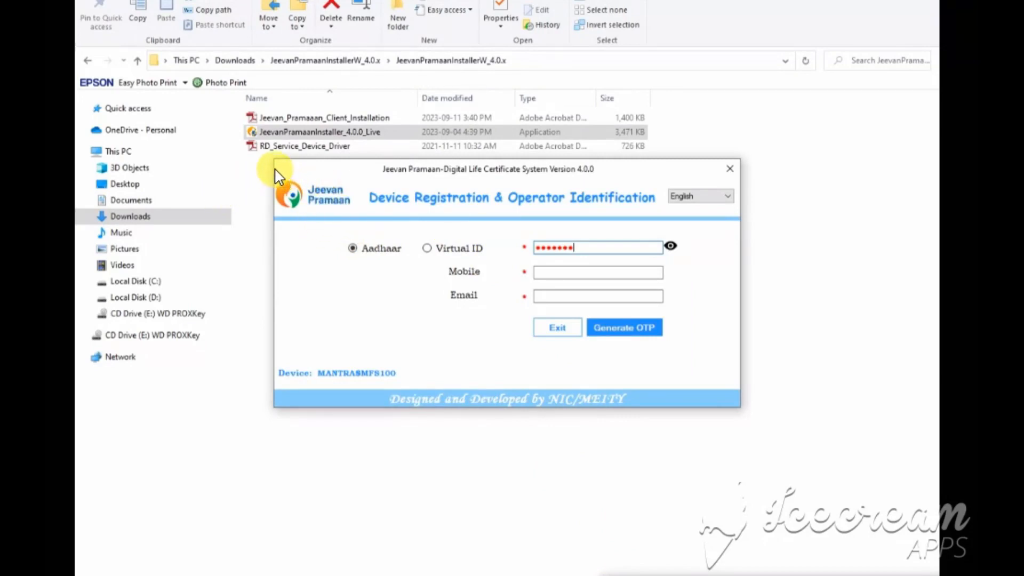
{"action": "mouse_move", "coordinate": [353, 180]}
{"action": "left_mouse_down"}
{"action": "mouse_move", "coordinate": [368, 213]}
{"action": "mouse_move", "coordinate": [665, 213]}
{"action": "left_mouse_up"}
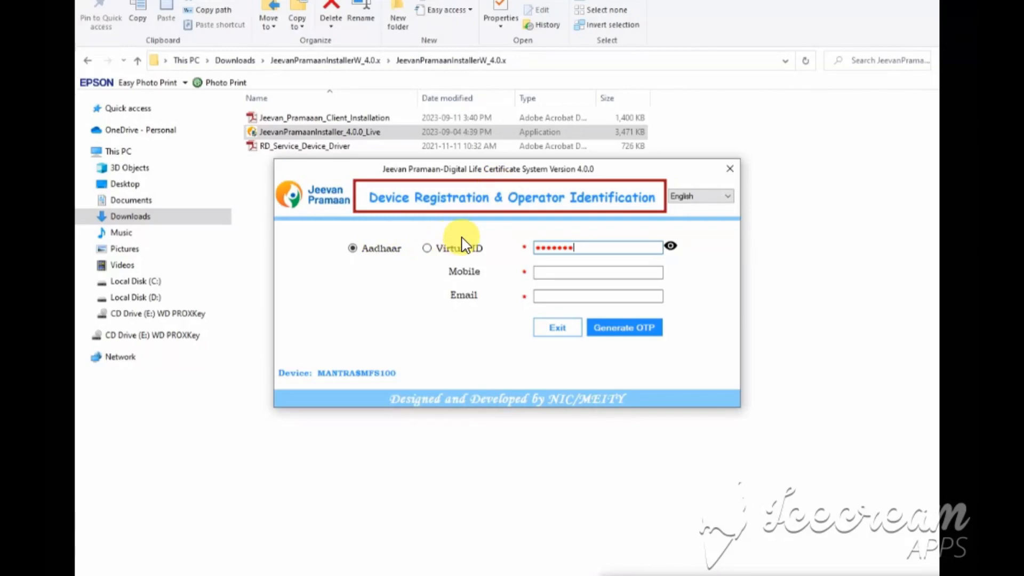
{"action": "mouse_move", "coordinate": [492, 181]}
{"action": "left_mouse_down"}
{"action": "mouse_move", "coordinate": [533, 197]}
{"action": "mouse_move", "coordinate": [679, 202]}
{"action": "mouse_move", "coordinate": [659, 215]}
{"action": "left_mouse_up"}
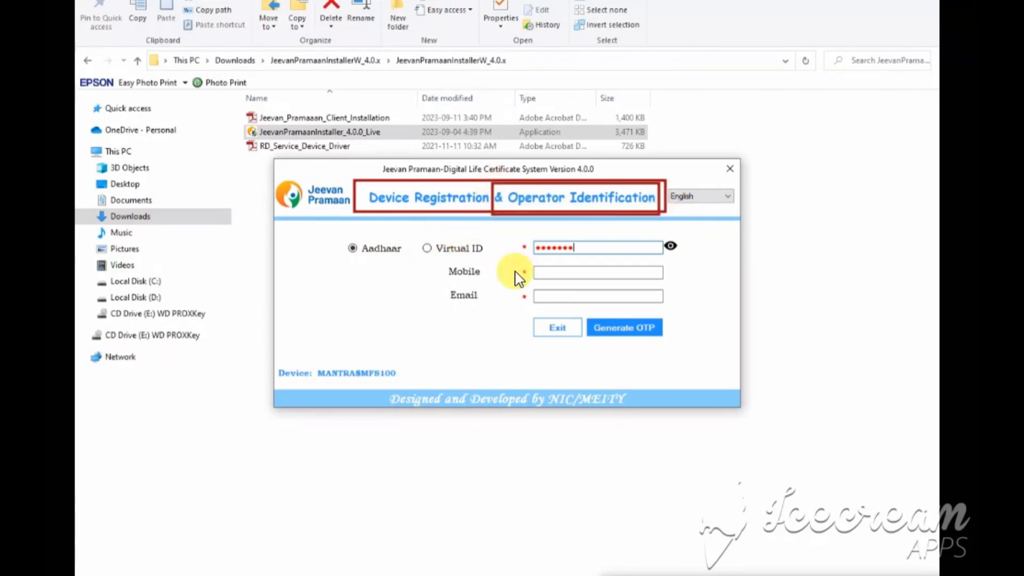
{"action": "left_click_drag", "start_coordinate": [329, 235], "coordinate": [365, 248]}
{"action": "left_click_drag", "start_coordinate": [378, 253], "coordinate": [399, 260]}
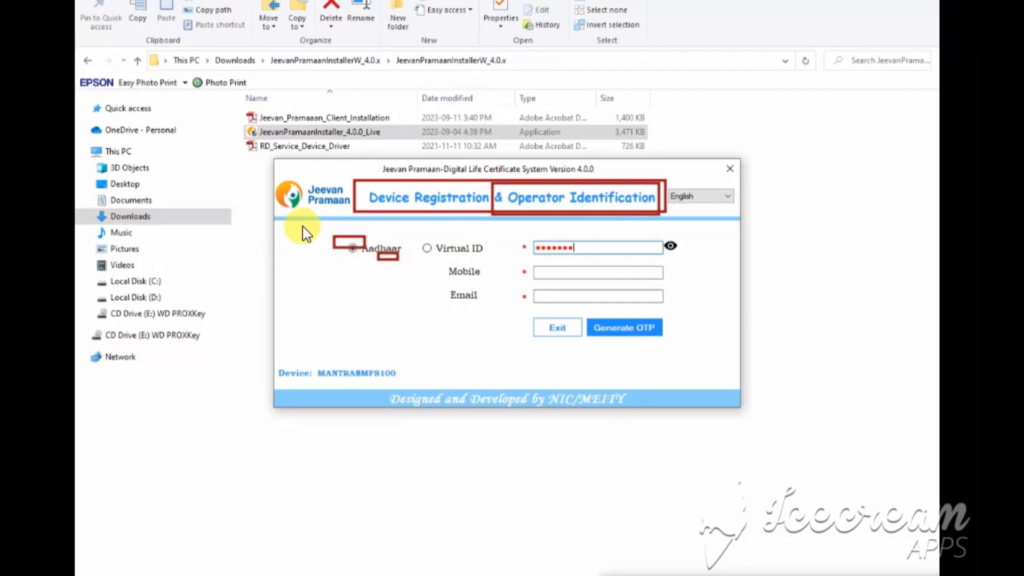
{"action": "left_click_drag", "start_coordinate": [321, 229], "coordinate": [326, 232]}
{"action": "mouse_move", "coordinate": [526, 236]}
{"action": "left_mouse_down"}
{"action": "mouse_move", "coordinate": [665, 276]}
{"action": "mouse_move", "coordinate": [669, 248]}
{"action": "mouse_move", "coordinate": [659, 257]}
{"action": "left_mouse_up"}
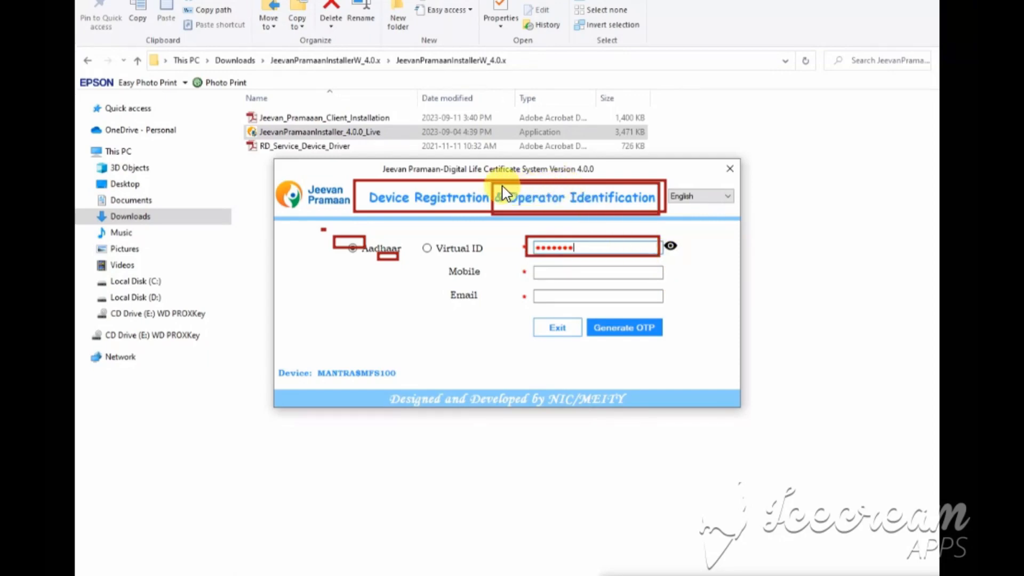
{"action": "mouse_move", "coordinate": [501, 185]}
{"action": "left_mouse_down"}
{"action": "mouse_move", "coordinate": [609, 216]}
{"action": "mouse_move", "coordinate": [652, 214]}
{"action": "left_mouse_up"}
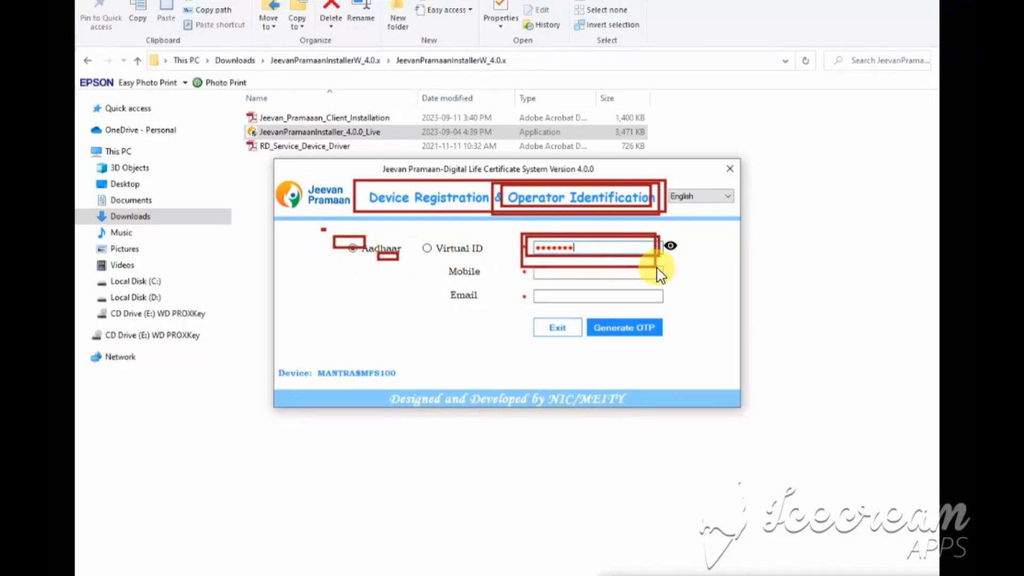
{"action": "left_click_drag", "start_coordinate": [528, 266], "coordinate": [665, 280]}
{"action": "left_click_drag", "start_coordinate": [533, 287], "coordinate": [669, 312]}
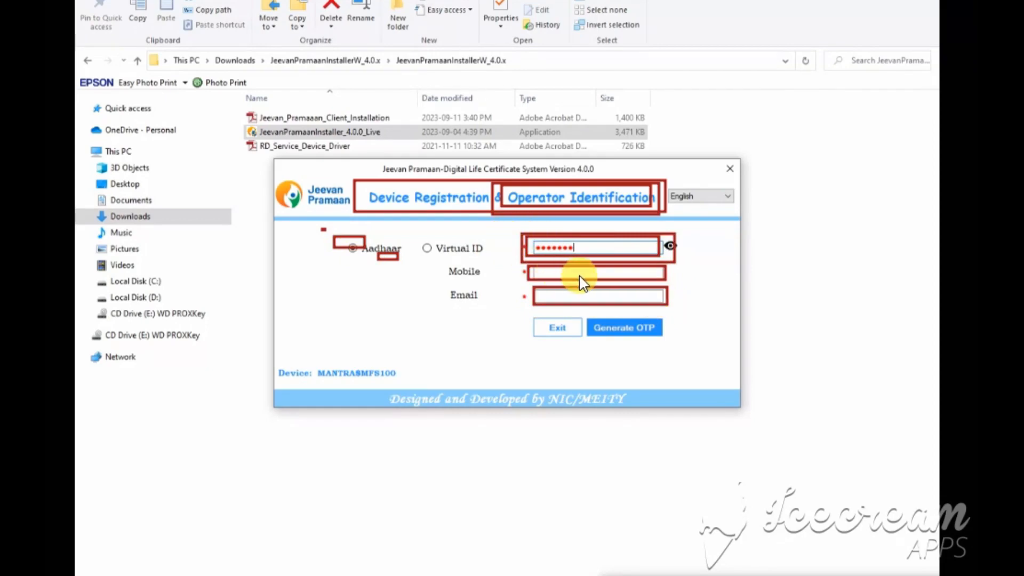
{"action": "left_click_drag", "start_coordinate": [583, 310], "coordinate": [701, 355]}
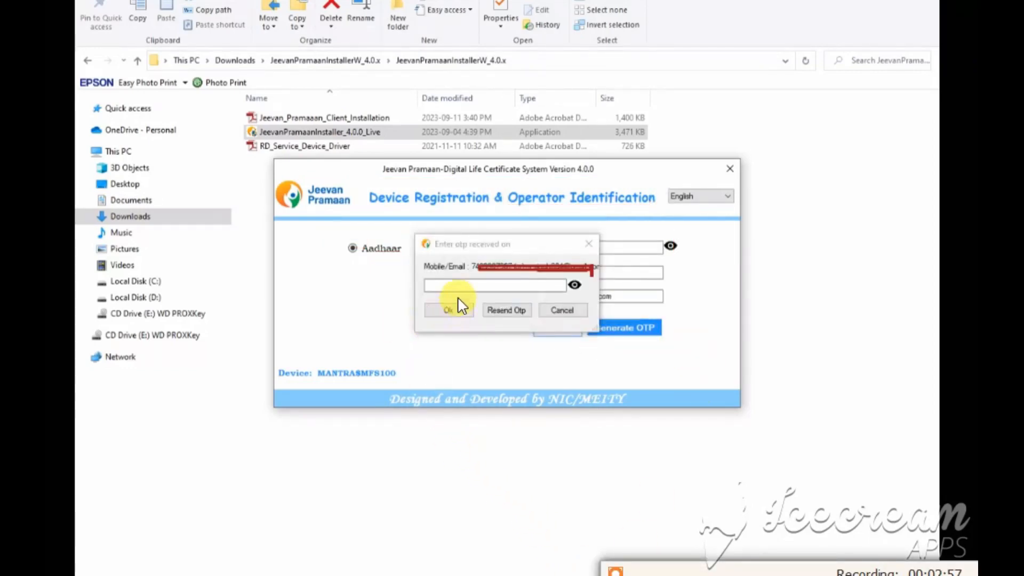
{"action": "left_click_drag", "start_coordinate": [424, 277], "coordinate": [522, 295]}
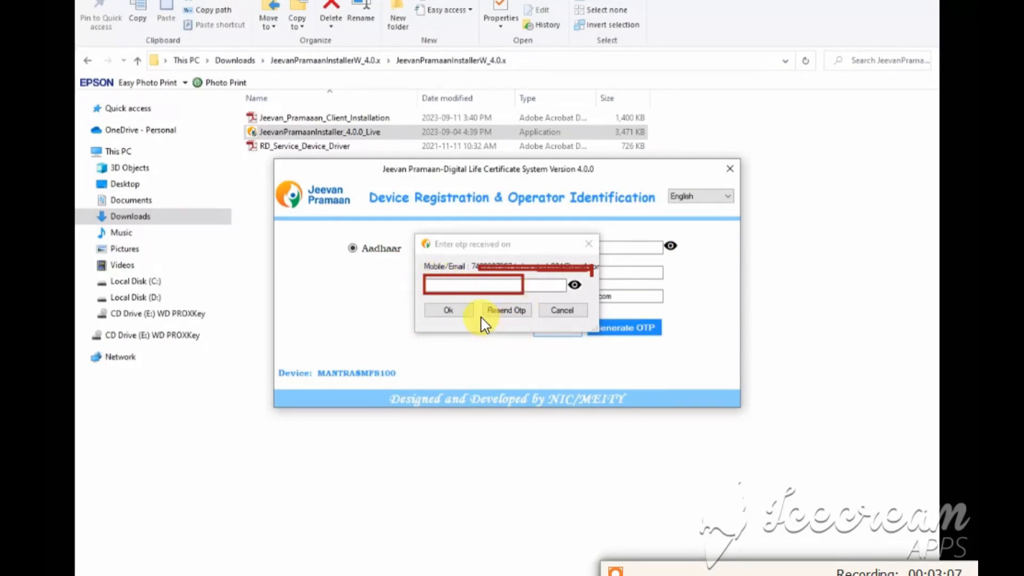
{"action": "left_click_drag", "start_coordinate": [436, 310], "coordinate": [468, 323]}
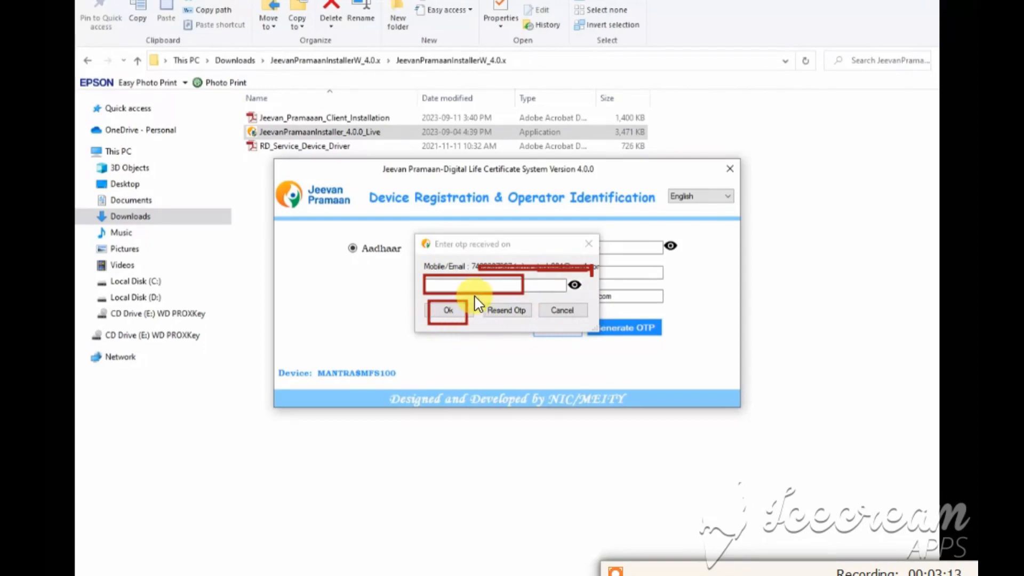
{"action": "left_click_drag", "start_coordinate": [473, 297], "coordinate": [539, 323]}
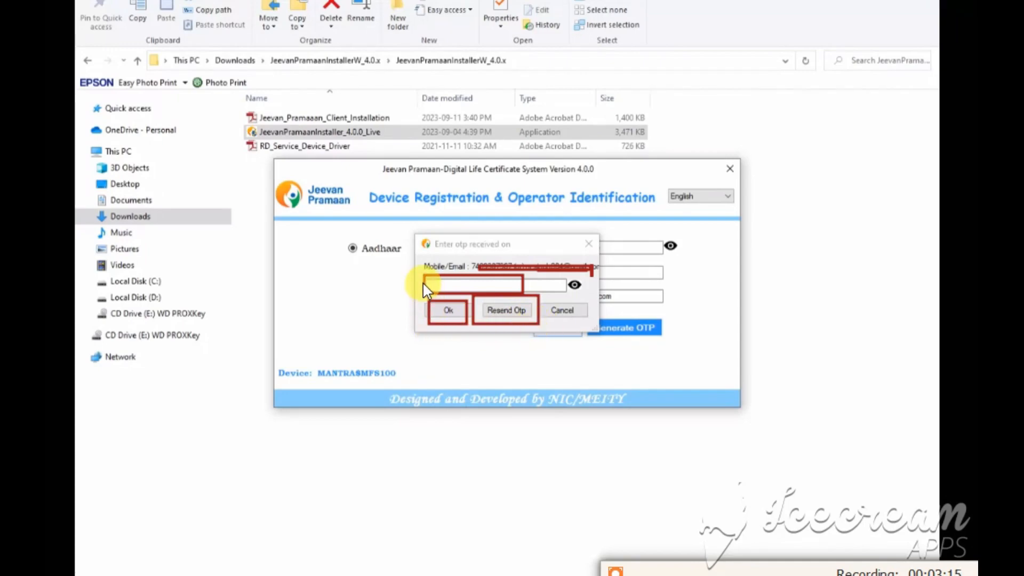
{"action": "left_click_drag", "start_coordinate": [421, 273], "coordinate": [516, 292]}
{"action": "left_click_drag", "start_coordinate": [417, 297], "coordinate": [456, 320]}
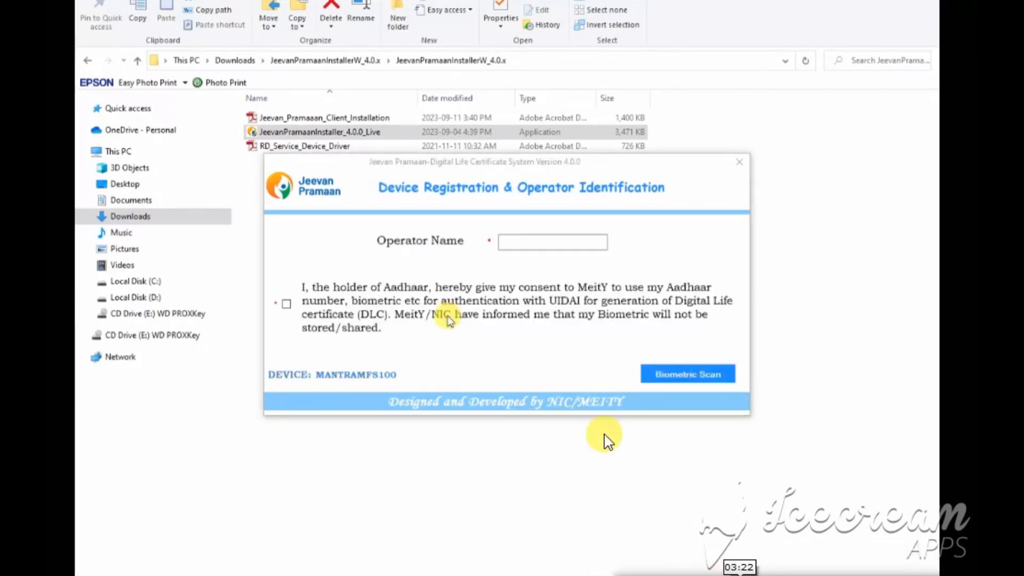
{"action": "left_click_drag", "start_coordinate": [494, 225], "coordinate": [638, 260]}
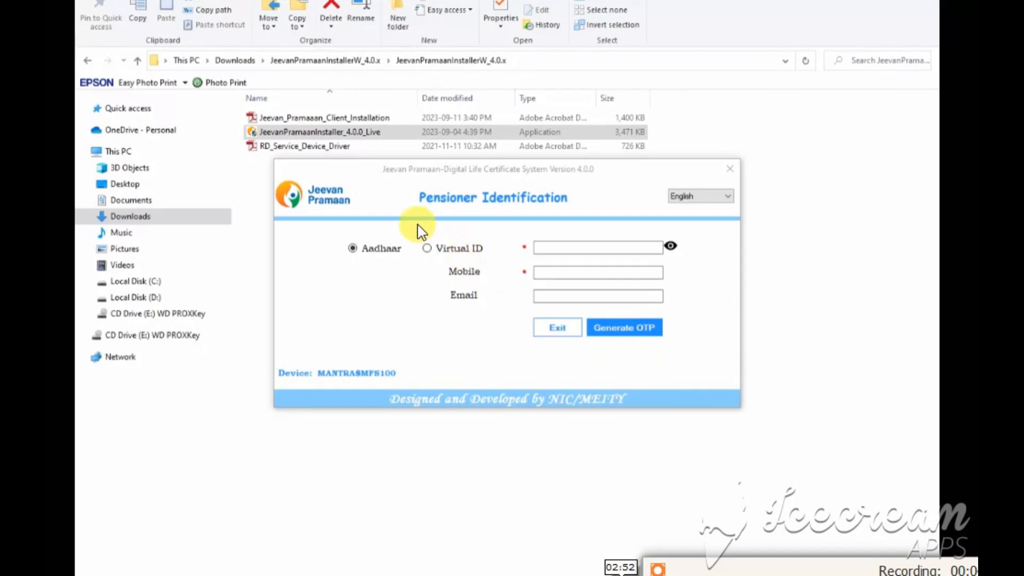
{"action": "left_click_drag", "start_coordinate": [408, 185], "coordinate": [598, 210]}
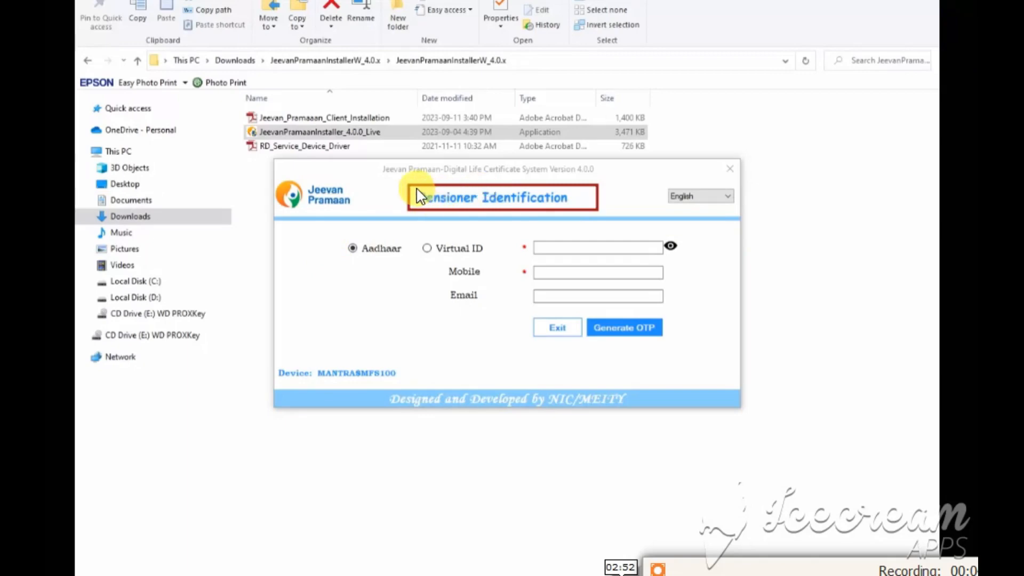
{"action": "mouse_move", "coordinate": [440, 198]}
{"action": "left_mouse_down"}
{"action": "mouse_move", "coordinate": [555, 224]}
{"action": "mouse_move", "coordinate": [587, 218]}
{"action": "left_mouse_up"}
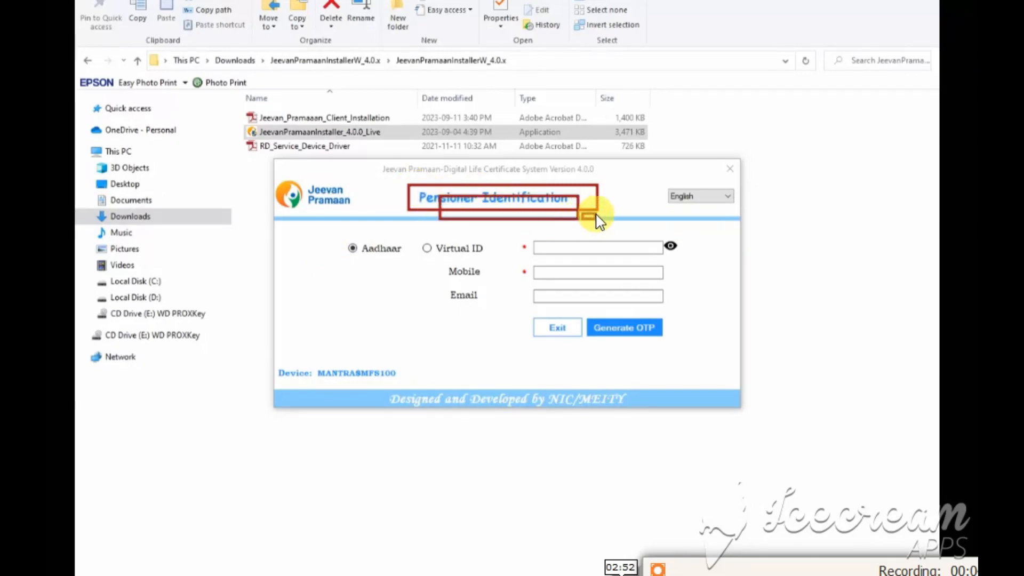
{"action": "left_click_drag", "start_coordinate": [333, 233], "coordinate": [423, 265]}
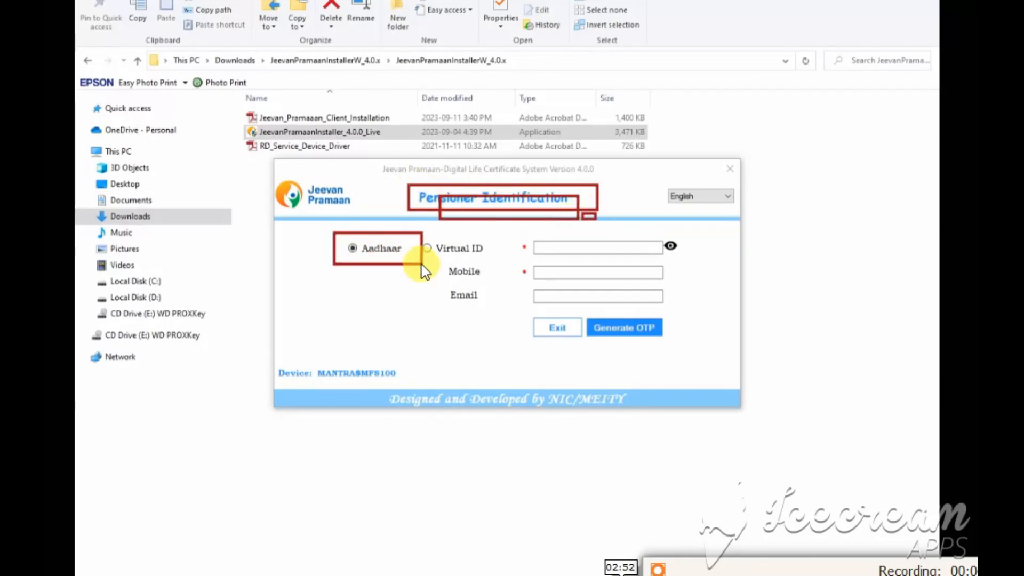
{"action": "mouse_move", "coordinate": [530, 231]}
{"action": "left_mouse_down"}
{"action": "mouse_move", "coordinate": [568, 278]}
{"action": "mouse_move", "coordinate": [658, 270]}
{"action": "left_mouse_up"}
{"action": "mouse_move", "coordinate": [530, 236]}
{"action": "left_mouse_down"}
{"action": "mouse_move", "coordinate": [577, 254]}
{"action": "mouse_move", "coordinate": [647, 256]}
{"action": "left_mouse_up"}
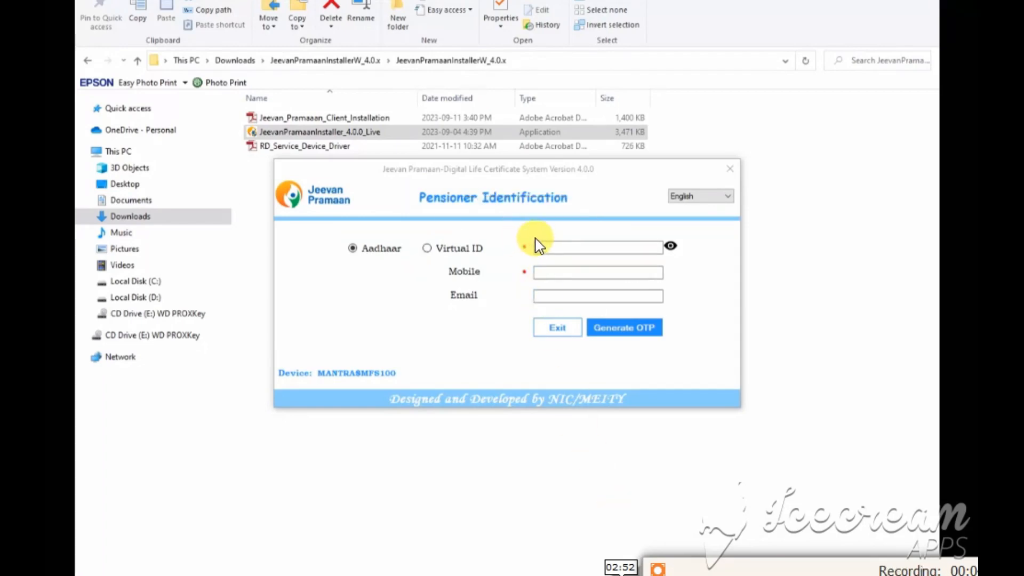
{"action": "left_click_drag", "start_coordinate": [534, 238], "coordinate": [651, 259]}
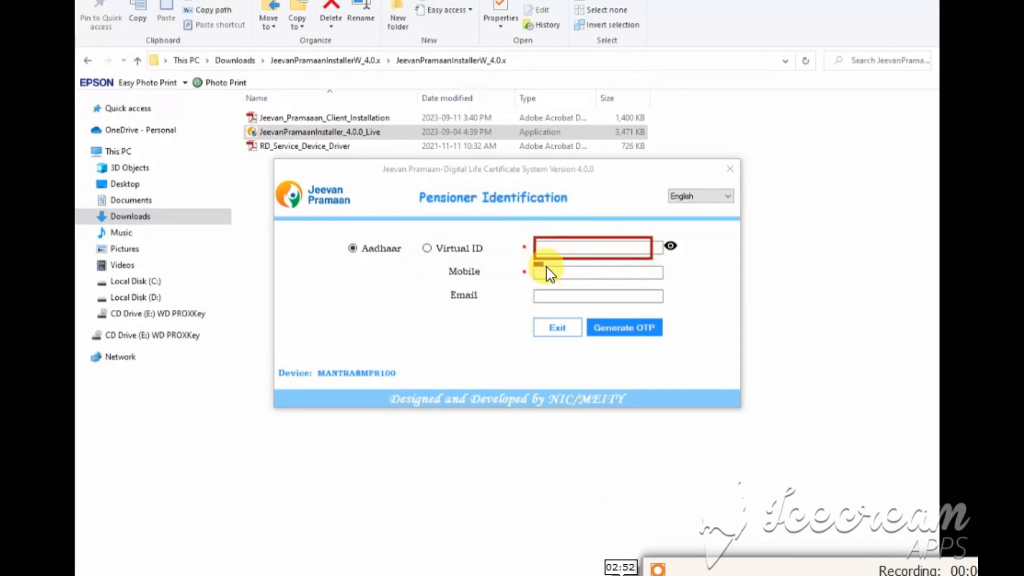
{"action": "left_click_drag", "start_coordinate": [535, 263], "coordinate": [672, 280]}
{"action": "mouse_move", "coordinate": [526, 289]}
{"action": "left_mouse_down"}
{"action": "mouse_move", "coordinate": [574, 304]}
{"action": "mouse_move", "coordinate": [686, 306]}
{"action": "left_mouse_up"}
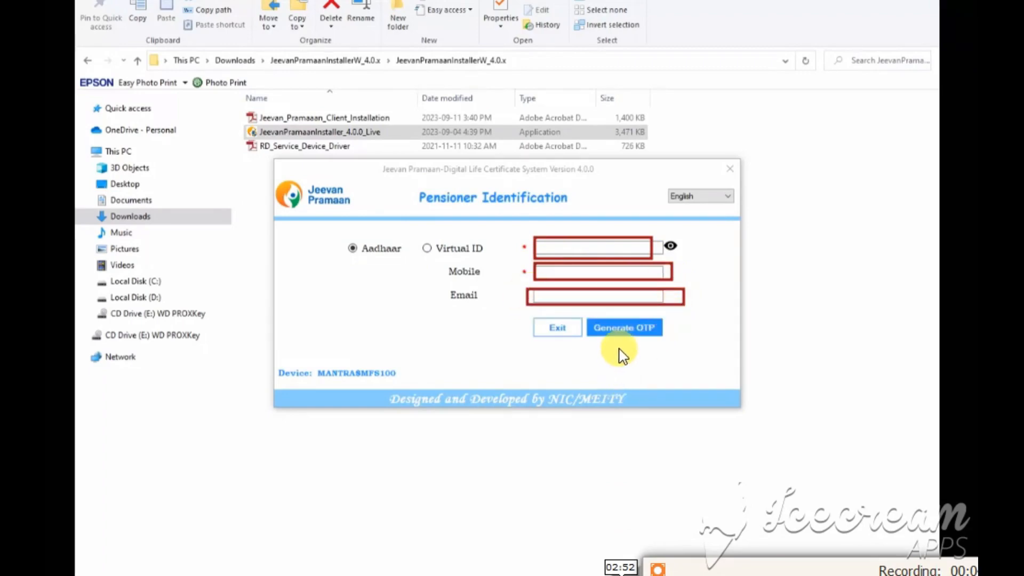
{"action": "left_click_drag", "start_coordinate": [591, 313], "coordinate": [665, 345]}
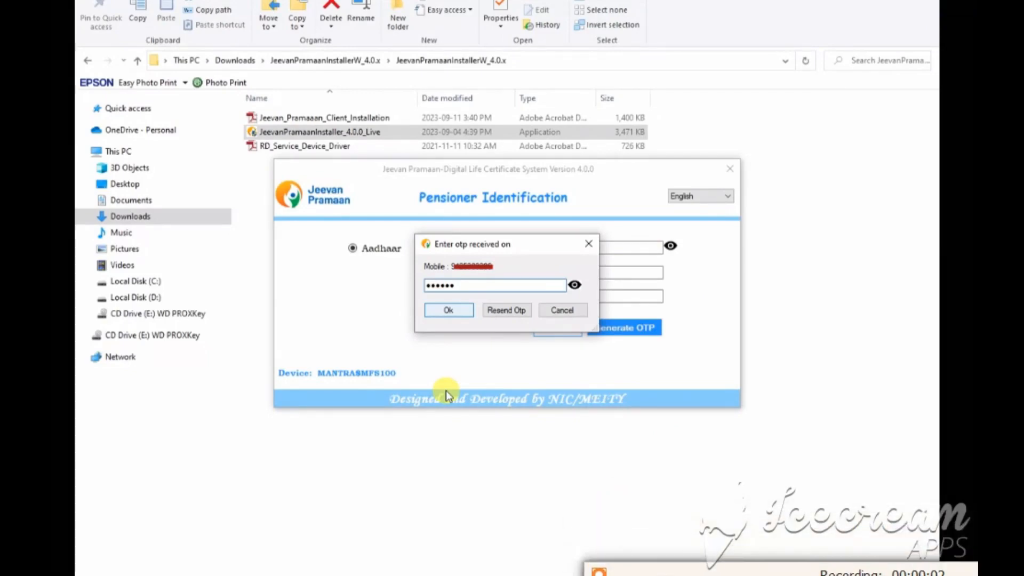
{"action": "left_click_drag", "start_coordinate": [418, 275], "coordinate": [533, 297]}
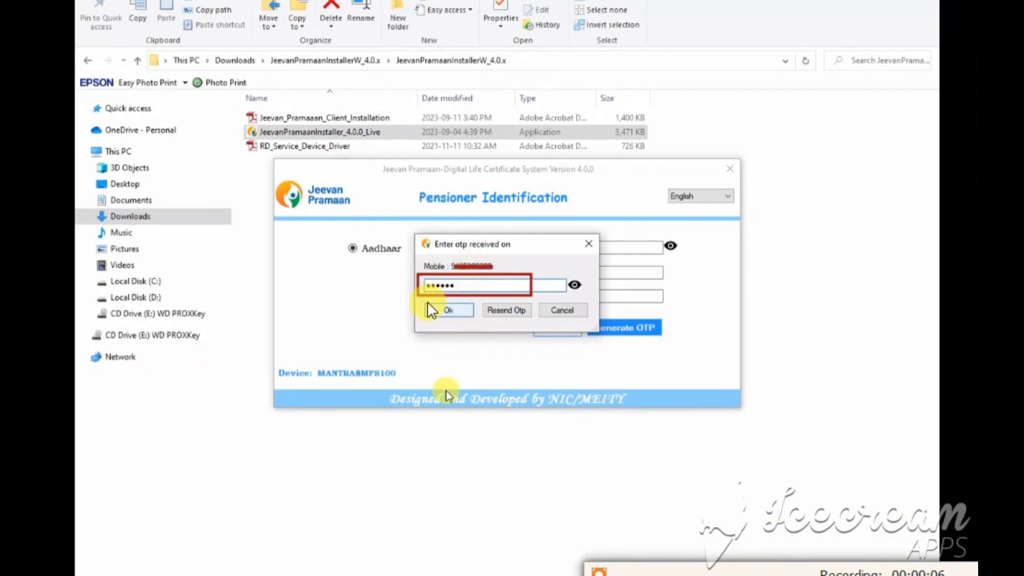
{"action": "left_click_drag", "start_coordinate": [421, 302], "coordinate": [476, 330]}
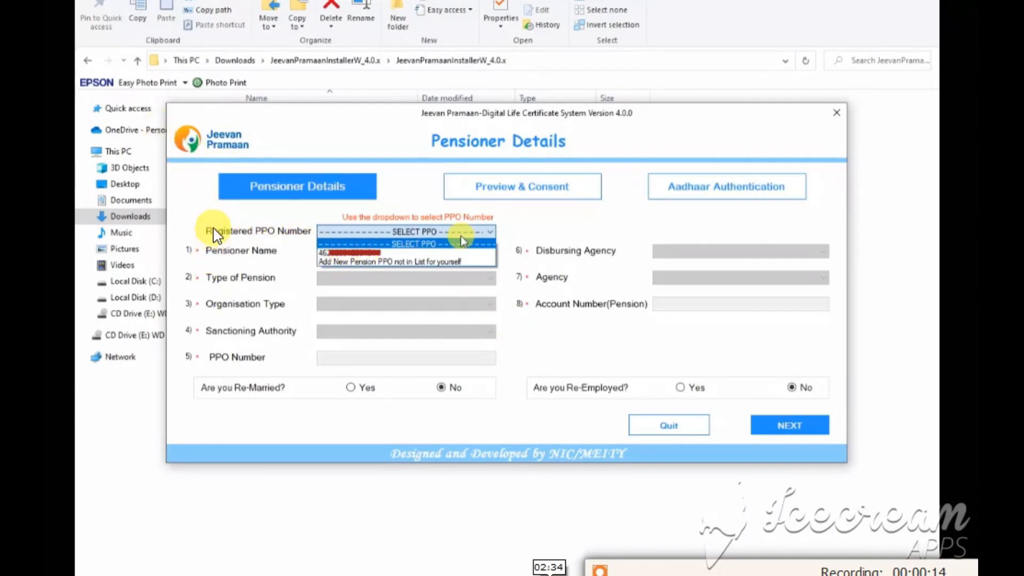
{"action": "mouse_move", "coordinate": [197, 212]}
{"action": "left_mouse_down"}
{"action": "mouse_move", "coordinate": [290, 255]}
{"action": "mouse_move", "coordinate": [310, 246]}
{"action": "left_mouse_up"}
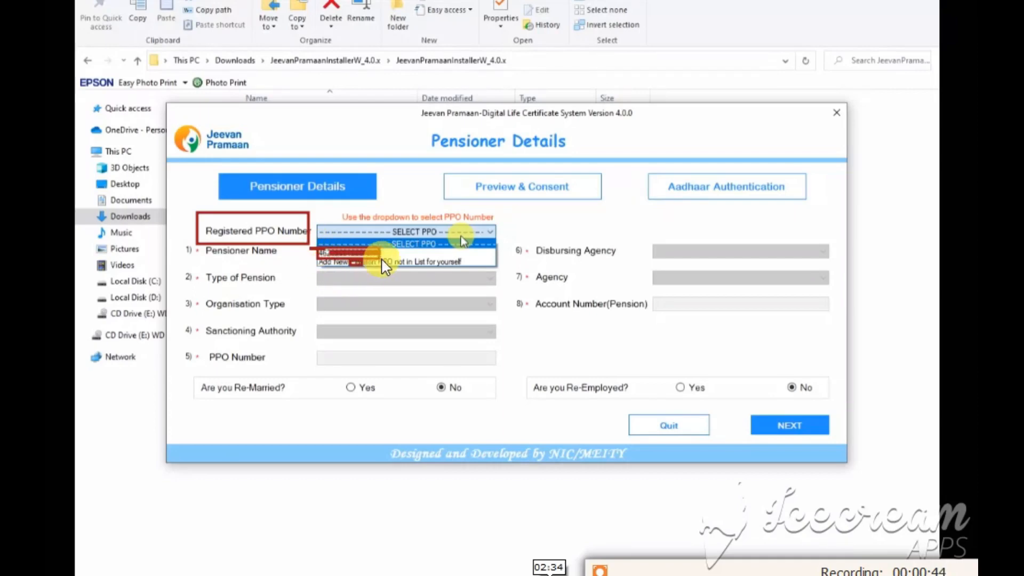
Choose the pensioner's existing registered PPO number to fill in the pensioner details
{"action": "left_click", "coordinate": [408, 251]}
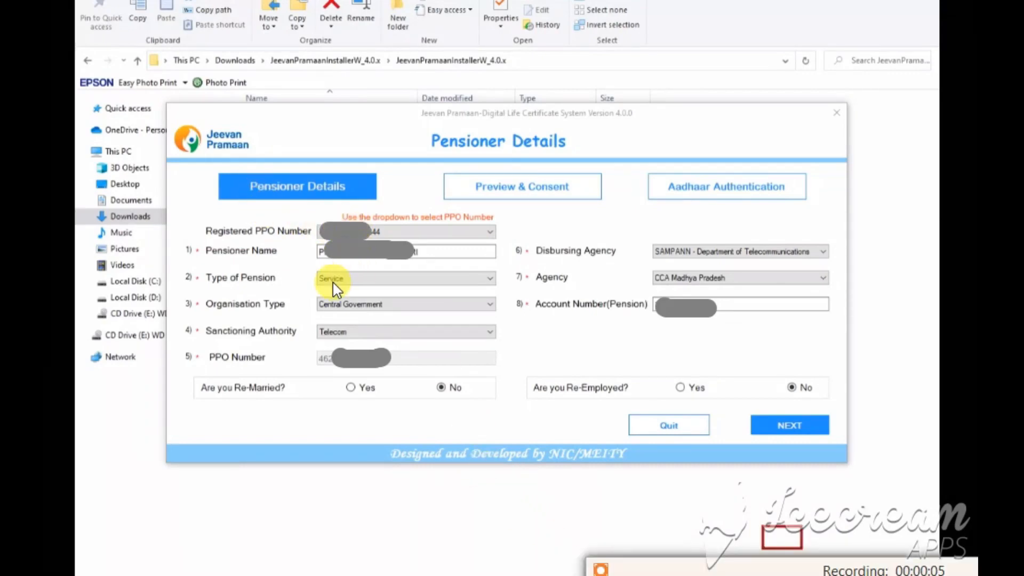
{"action": "mouse_move", "coordinate": [297, 208]}
{"action": "left_mouse_down"}
{"action": "mouse_move", "coordinate": [422, 322]}
{"action": "mouse_move", "coordinate": [839, 418]}
{"action": "left_mouse_up"}
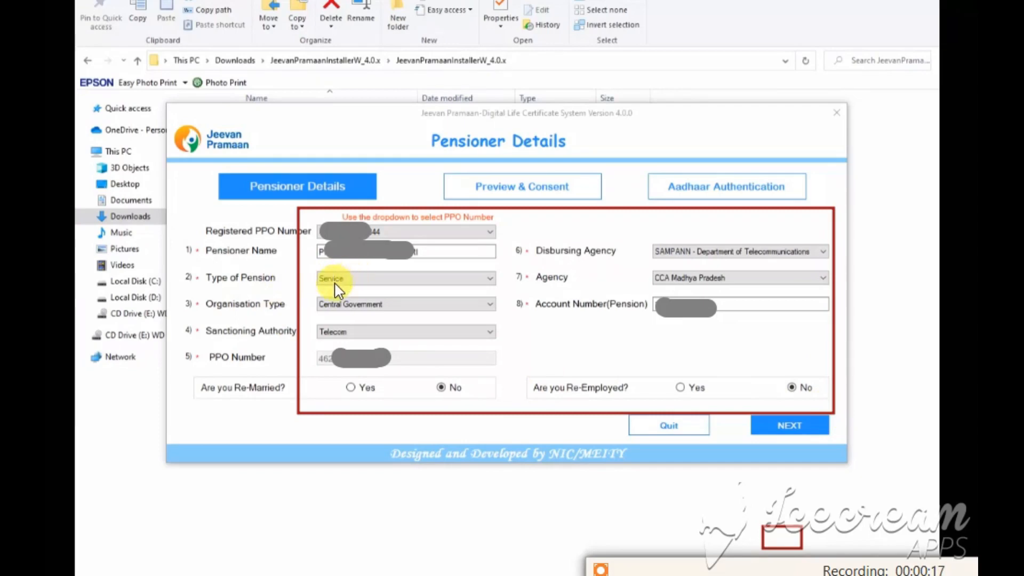
{"action": "left_click_drag", "start_coordinate": [322, 294], "coordinate": [443, 320]}
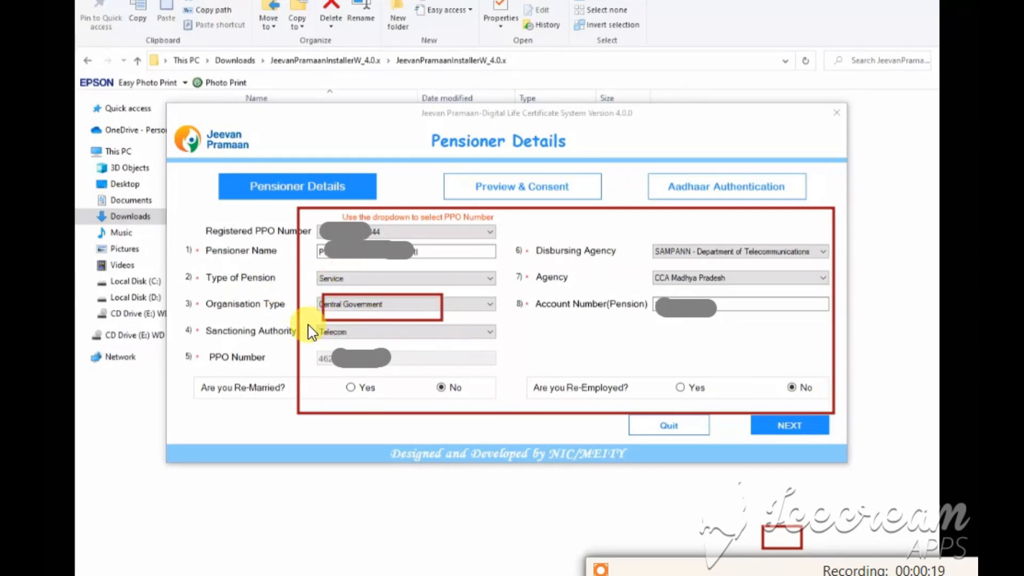
{"action": "left_click_drag", "start_coordinate": [307, 324], "coordinate": [389, 342]}
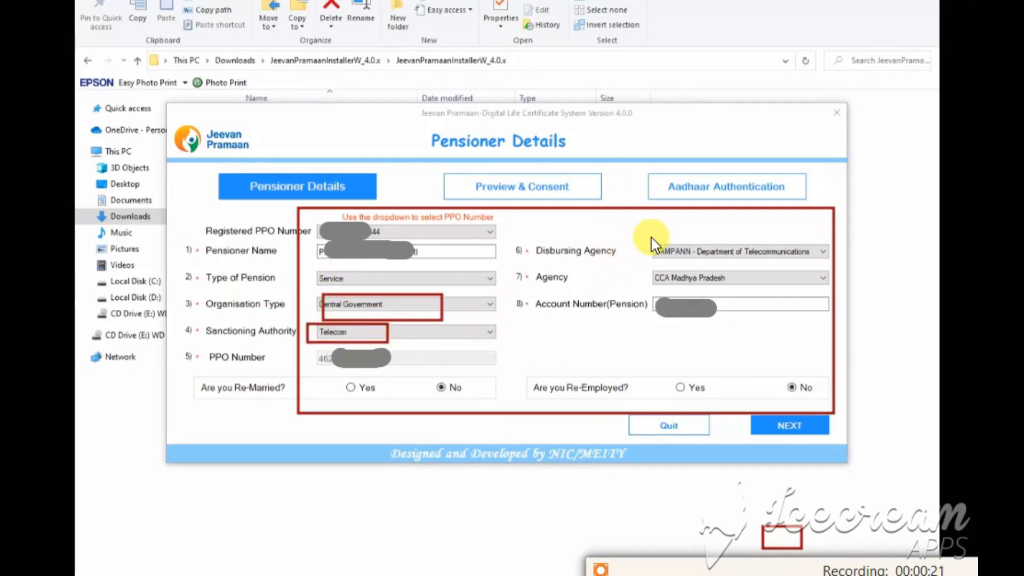
{"action": "left_click_drag", "start_coordinate": [650, 237], "coordinate": [746, 260]}
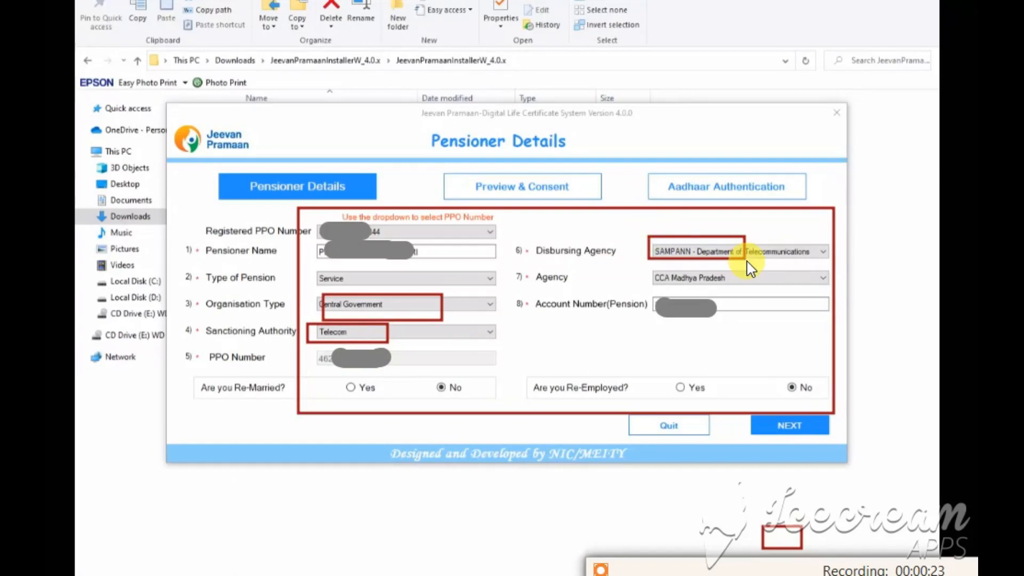
{"action": "left_click_drag", "start_coordinate": [645, 266], "coordinate": [737, 296]}
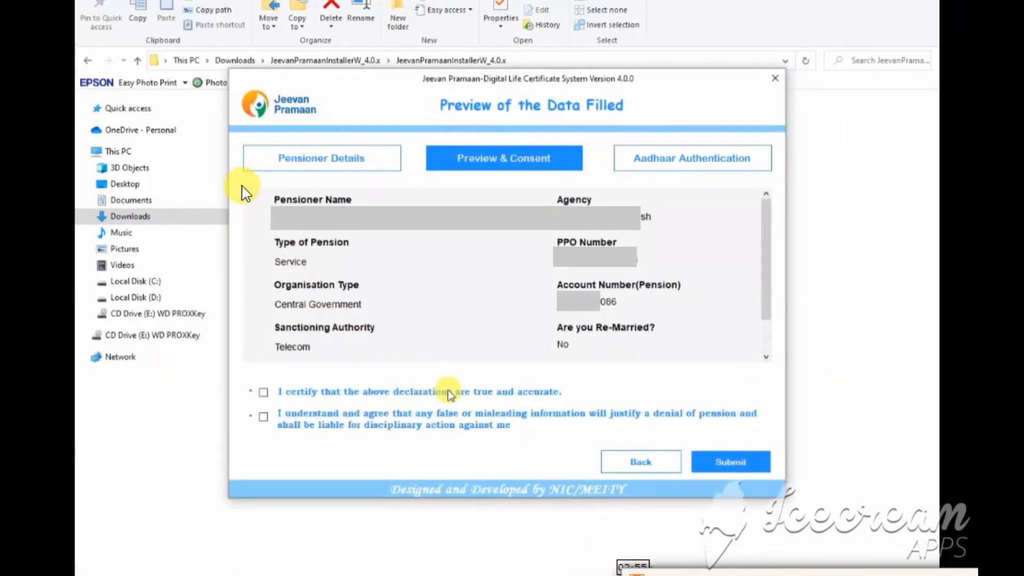
{"action": "mouse_move", "coordinate": [241, 185]}
{"action": "left_mouse_down"}
{"action": "mouse_move", "coordinate": [423, 237]}
{"action": "mouse_move", "coordinate": [723, 373]}
{"action": "left_mouse_up"}
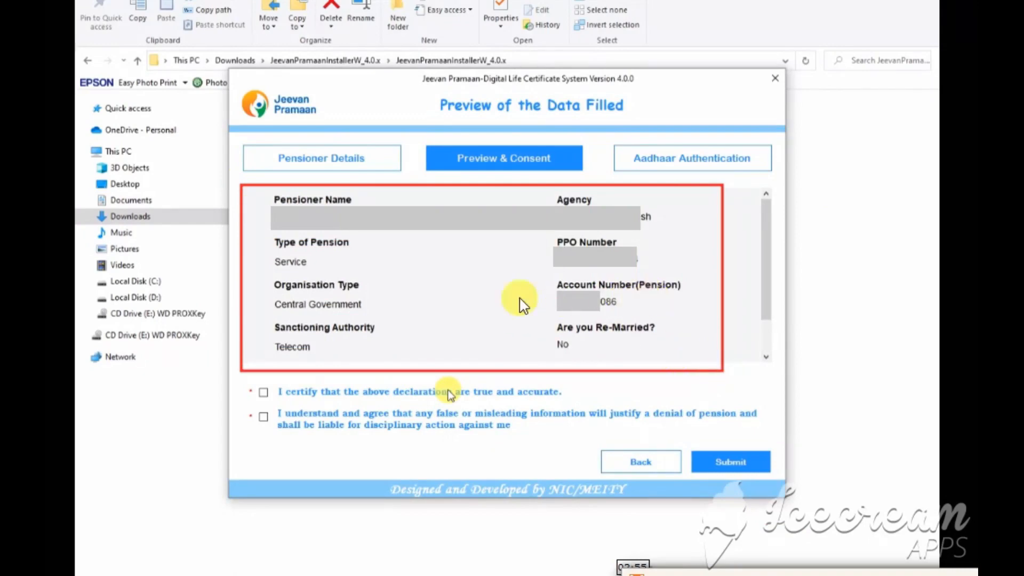
{"action": "mouse_move", "coordinate": [244, 381]}
{"action": "left_mouse_down"}
{"action": "mouse_move", "coordinate": [276, 395]}
{"action": "mouse_move", "coordinate": [274, 423]}
{"action": "left_mouse_up"}
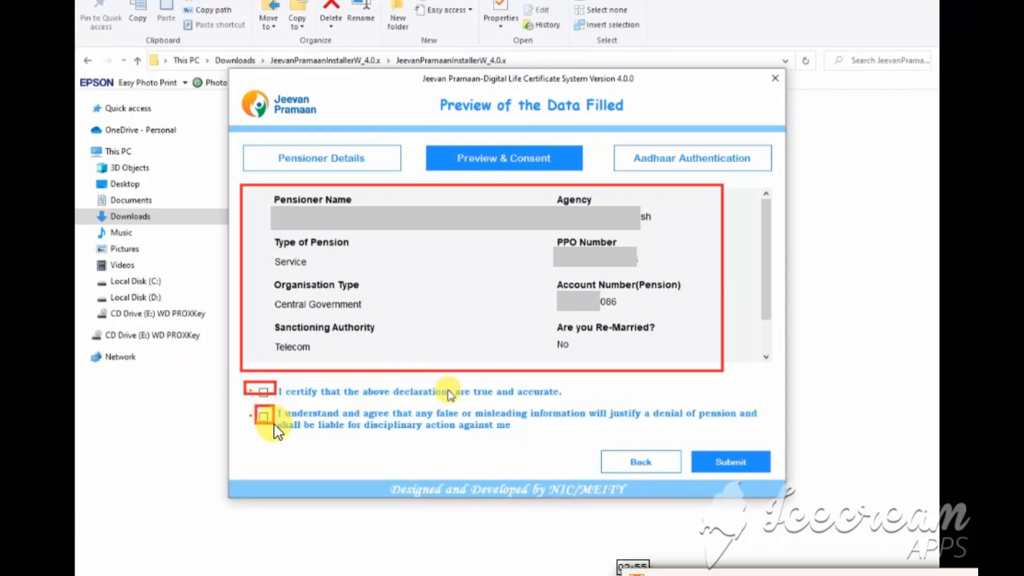
{"action": "left_click_drag", "start_coordinate": [693, 445], "coordinate": [746, 471]}
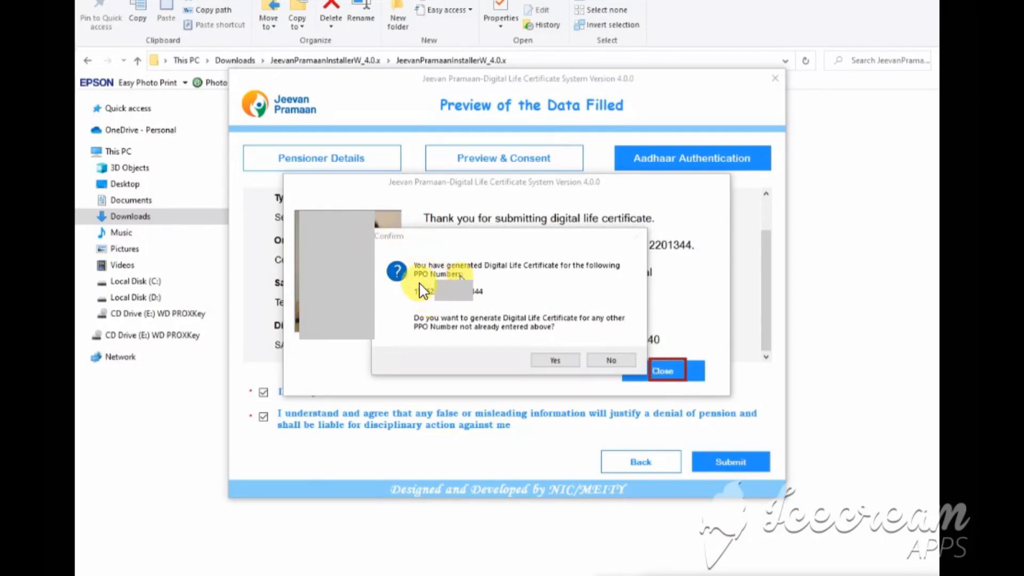
{"action": "left_click_drag", "start_coordinate": [412, 280], "coordinate": [494, 306]}
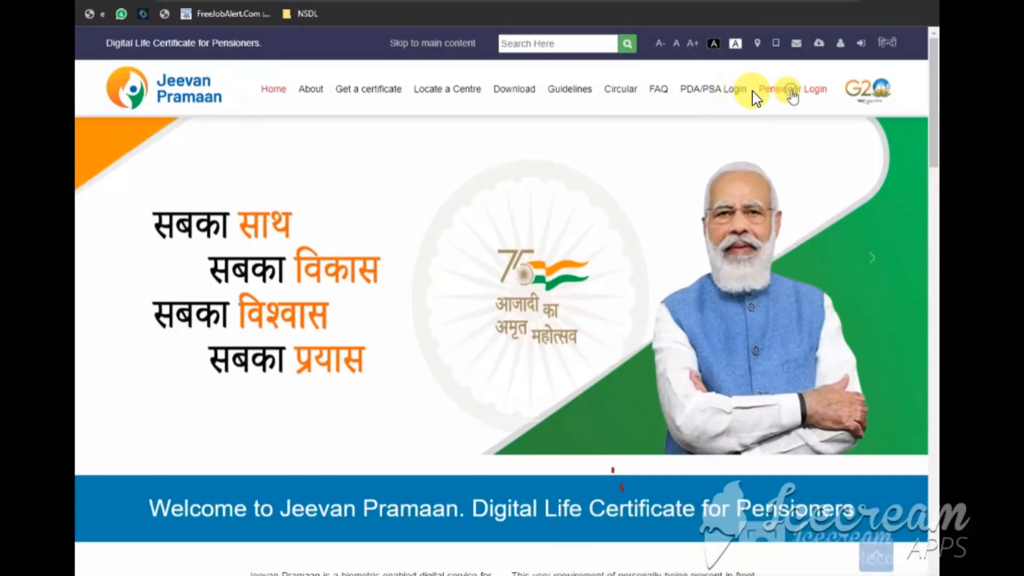
{"action": "mouse_move", "coordinate": [754, 71]}
{"action": "left_mouse_down"}
{"action": "mouse_move", "coordinate": [789, 104]}
{"action": "mouse_move", "coordinate": [830, 93]}
{"action": "mouse_move", "coordinate": [765, 72]}
{"action": "left_mouse_up"}
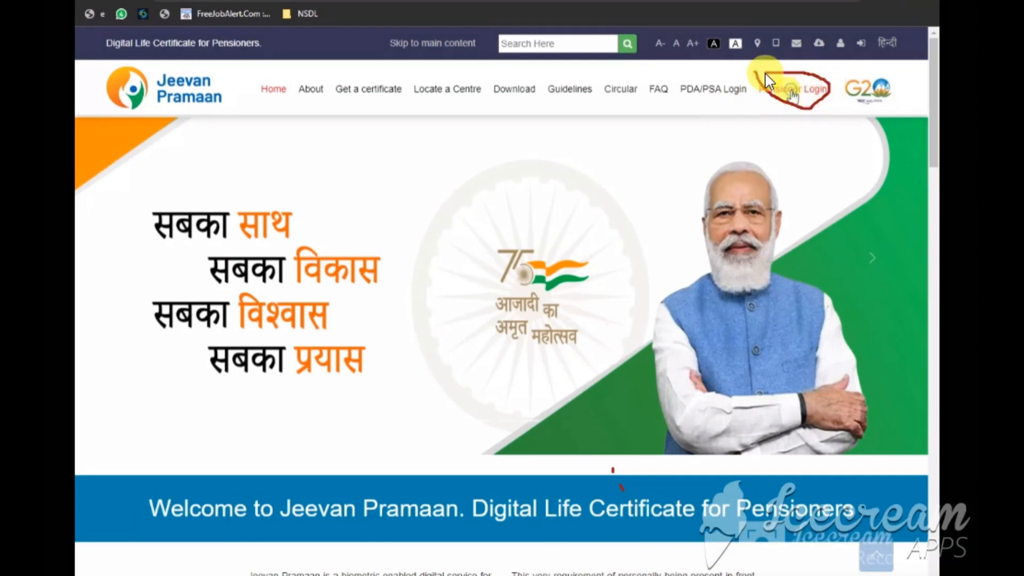
{"action": "mouse_move", "coordinate": [810, 117]}
{"action": "left_mouse_down"}
{"action": "mouse_move", "coordinate": [798, 130]}
{"action": "mouse_move", "coordinate": [747, 128]}
{"action": "left_mouse_up"}
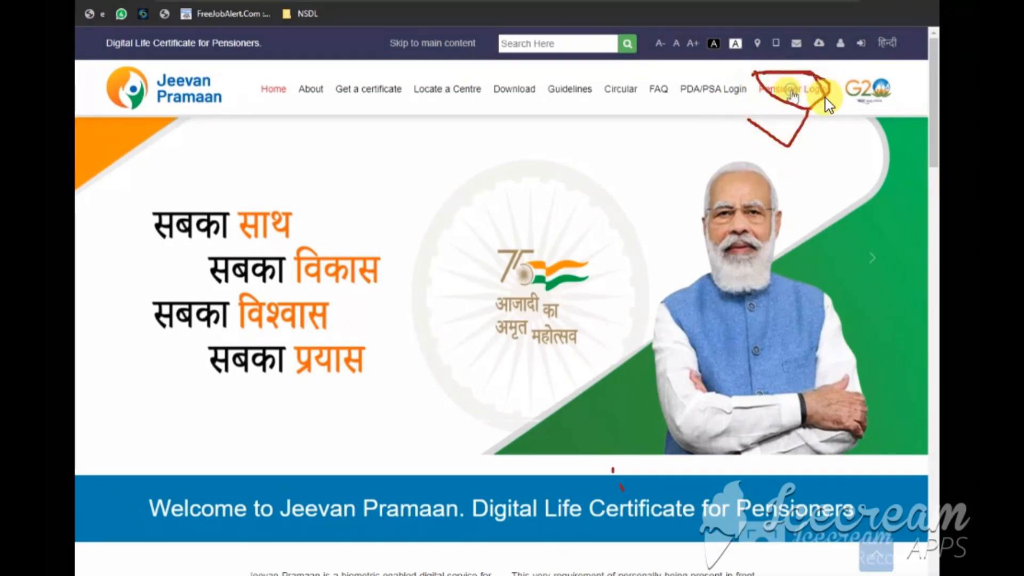
Open the Pensioner Login page of the Jeevan Pramaan website for downloading the life certificate
{"action": "left_click", "coordinate": [793, 94]}
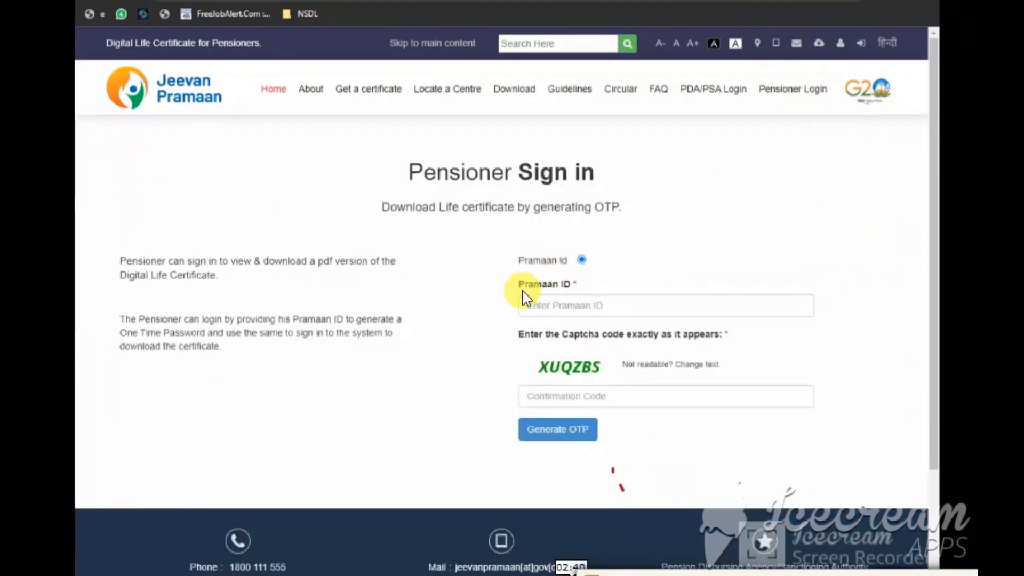
{"action": "mouse_move", "coordinate": [521, 292]}
{"action": "left_mouse_down"}
{"action": "mouse_move", "coordinate": [551, 306]}
{"action": "mouse_move", "coordinate": [638, 311]}
{"action": "mouse_move", "coordinate": [551, 322]}
{"action": "mouse_move", "coordinate": [527, 300]}
{"action": "left_mouse_up"}
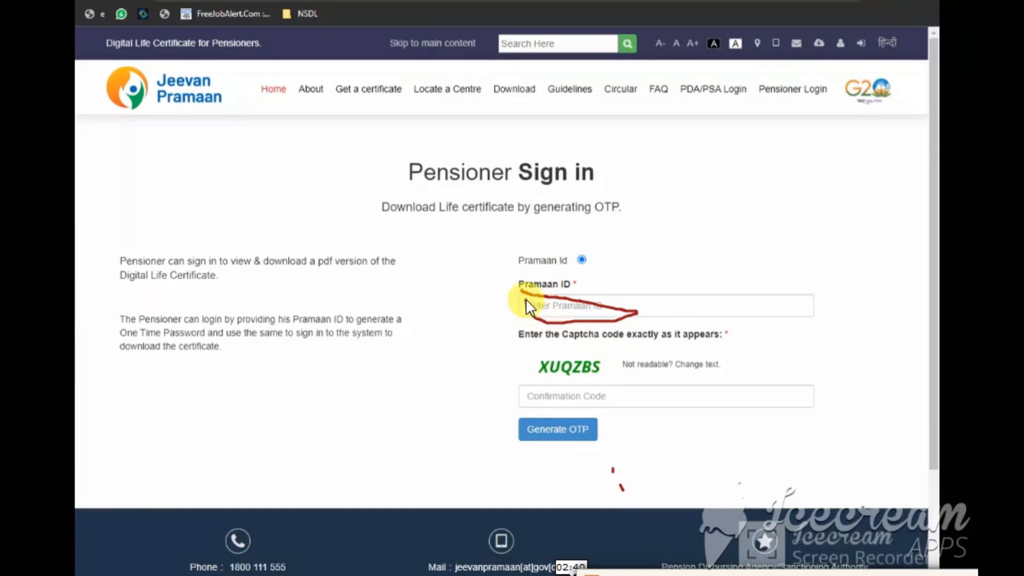
{"action": "key", "text": "ctrl+z"}
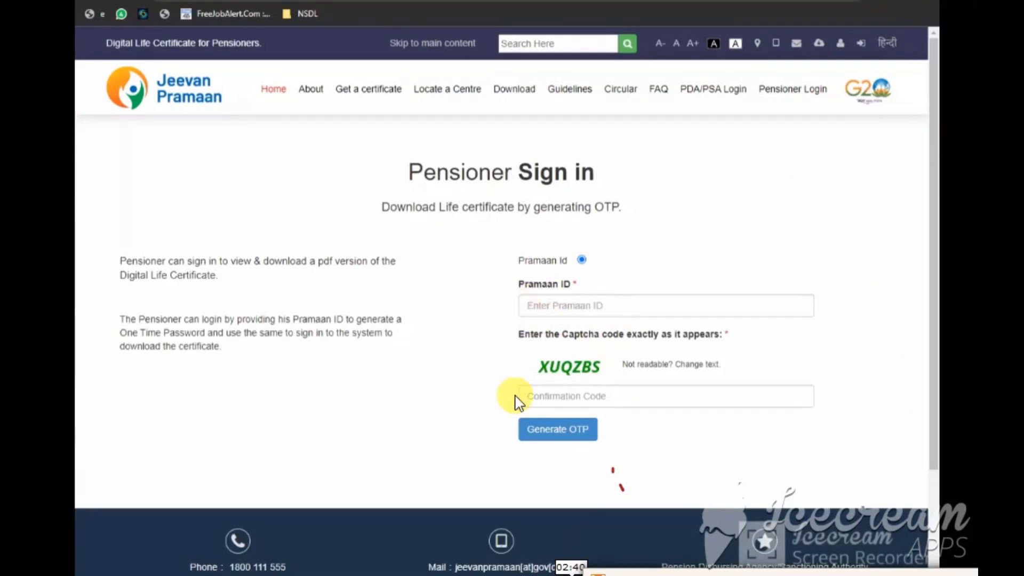
{"action": "left_click_drag", "start_coordinate": [524, 299], "coordinate": [696, 312]}
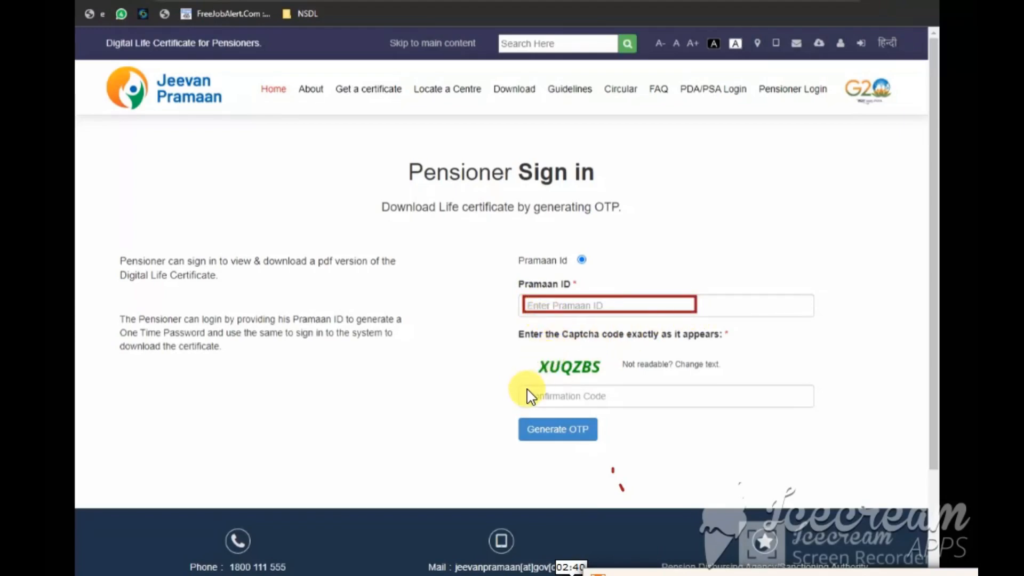
{"action": "left_click_drag", "start_coordinate": [530, 353], "coordinate": [608, 378]}
{"action": "left_click_drag", "start_coordinate": [541, 385], "coordinate": [607, 414]}
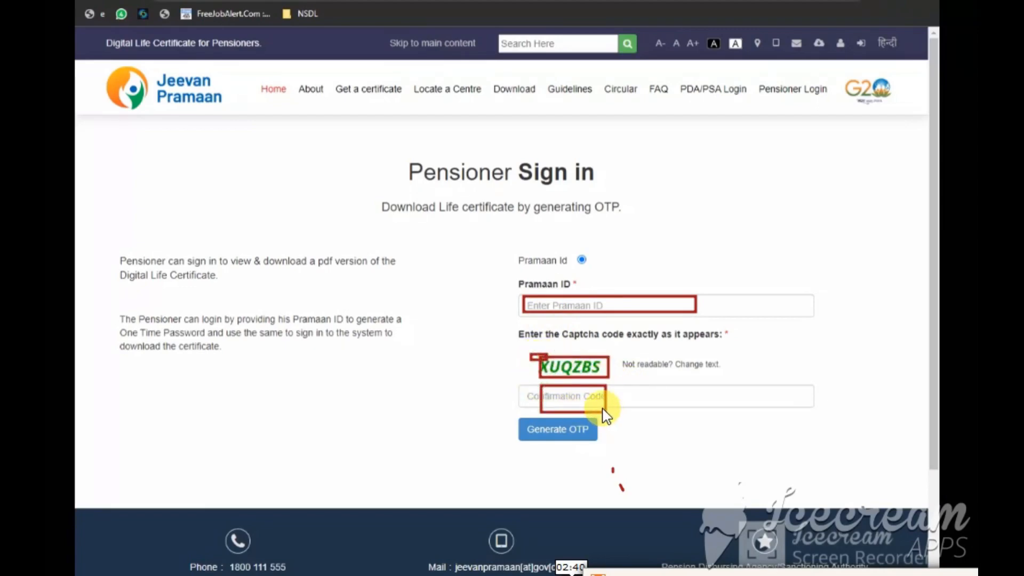
{"action": "left_click_drag", "start_coordinate": [528, 420], "coordinate": [597, 440]}
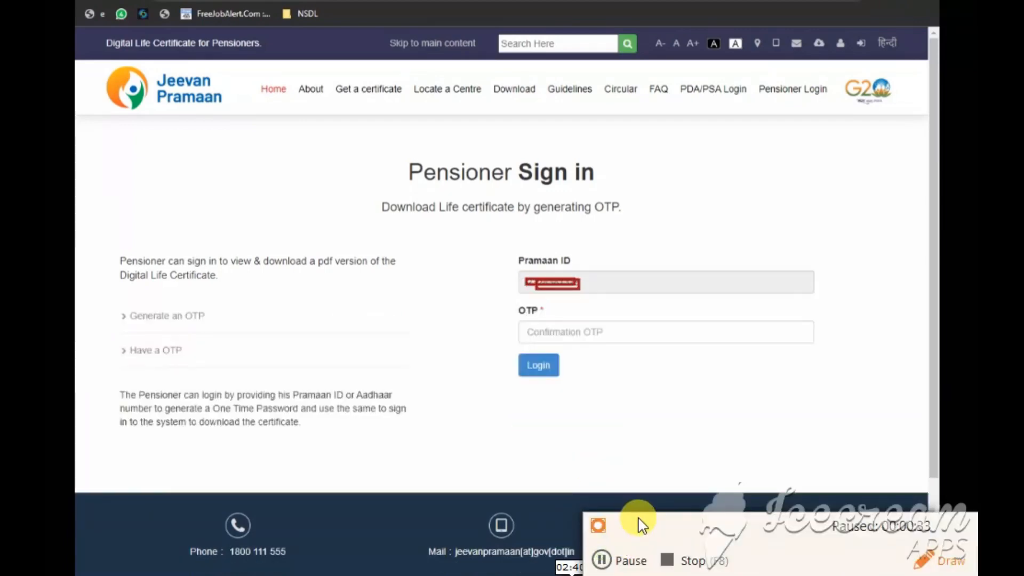
{"action": "left_click", "coordinate": [640, 522]}
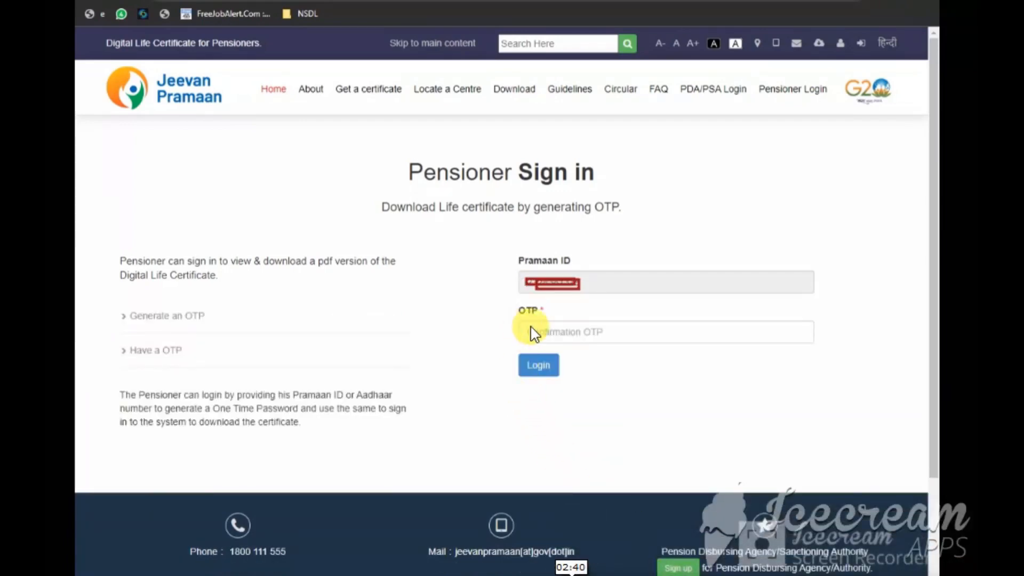
{"action": "left_click_drag", "start_coordinate": [528, 325], "coordinate": [633, 339]}
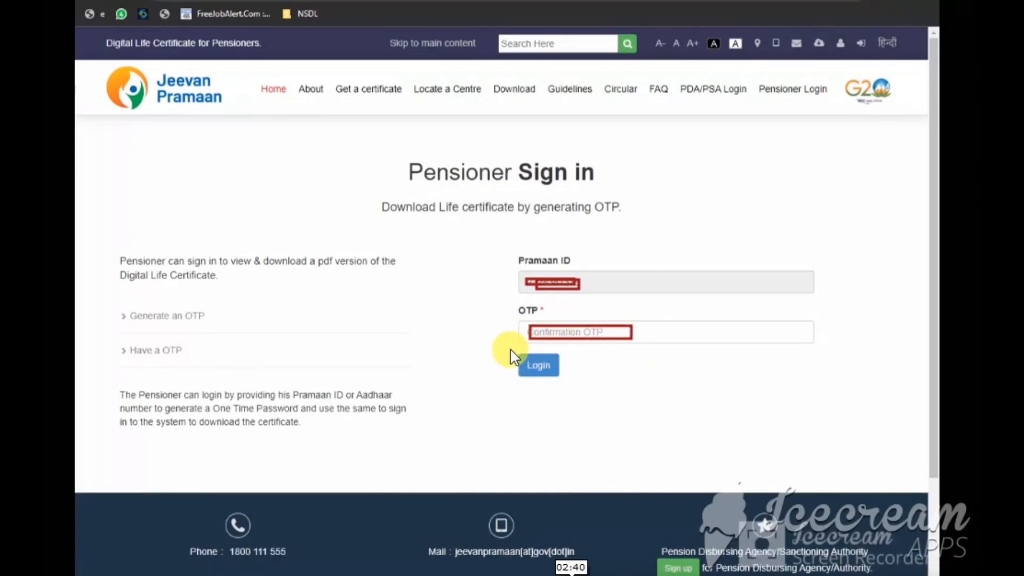
{"action": "left_click_drag", "start_coordinate": [509, 348], "coordinate": [562, 383]}
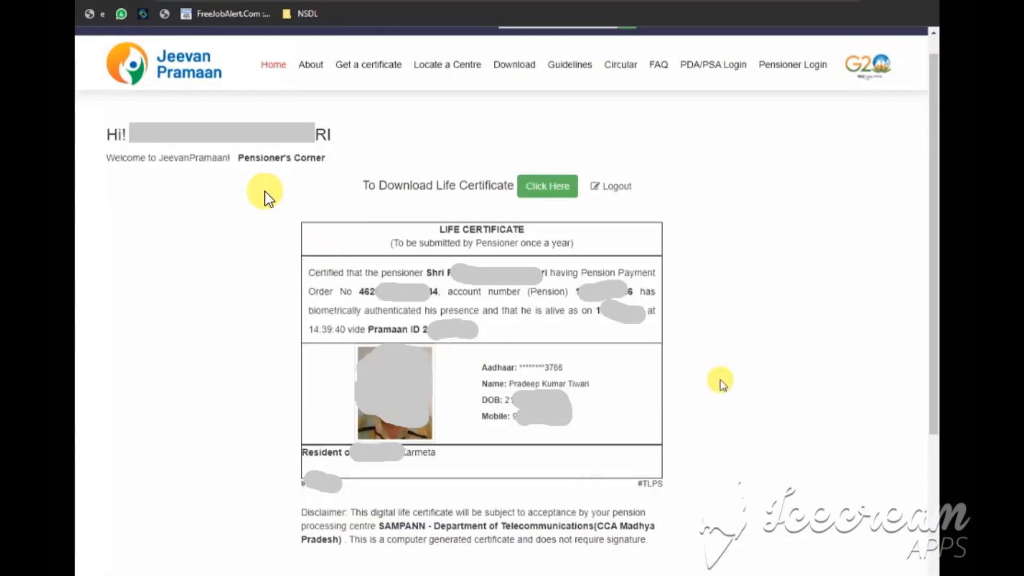
{"action": "mouse_move", "coordinate": [264, 189]}
{"action": "left_mouse_down"}
{"action": "mouse_move", "coordinate": [434, 377]}
{"action": "mouse_move", "coordinate": [663, 561]}
{"action": "mouse_move", "coordinate": [705, 561]}
{"action": "left_mouse_up"}
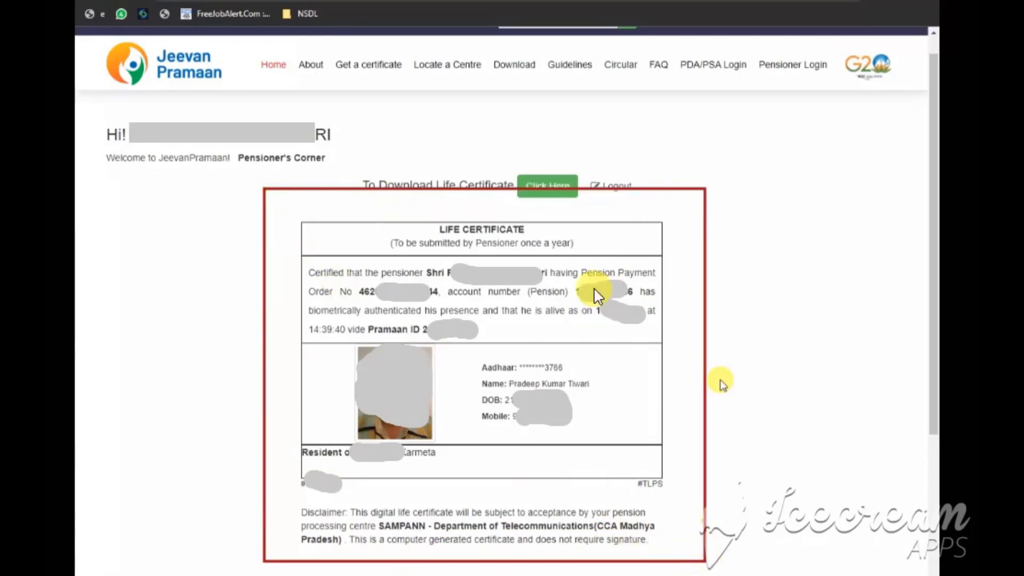
{"action": "left_click_drag", "start_coordinate": [531, 188], "coordinate": [572, 206]}
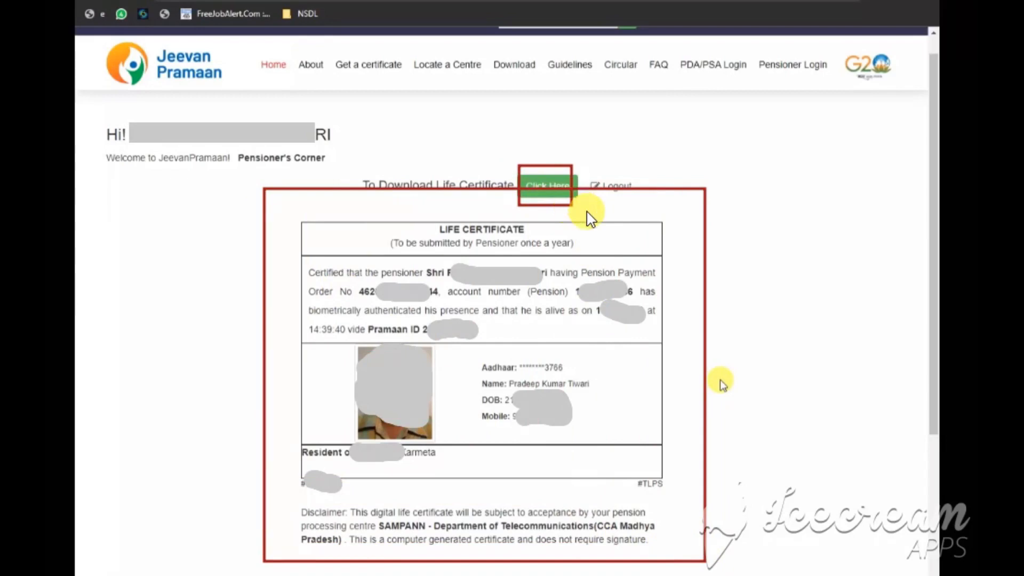
{"action": "mouse_move", "coordinate": [273, 204]}
{"action": "left_mouse_down"}
{"action": "mouse_move", "coordinate": [363, 288]}
{"action": "mouse_move", "coordinate": [715, 563]}
{"action": "left_mouse_up"}
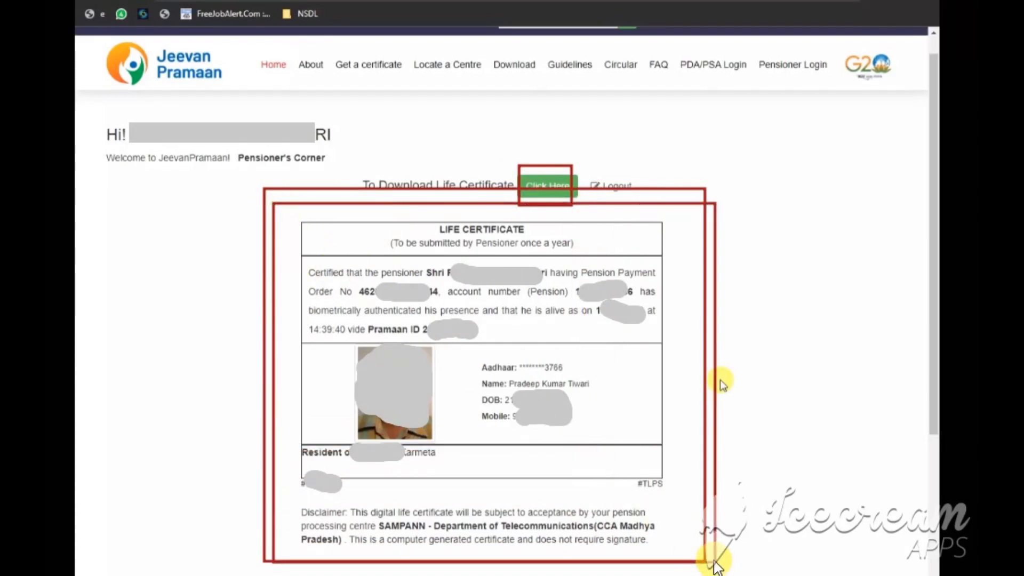